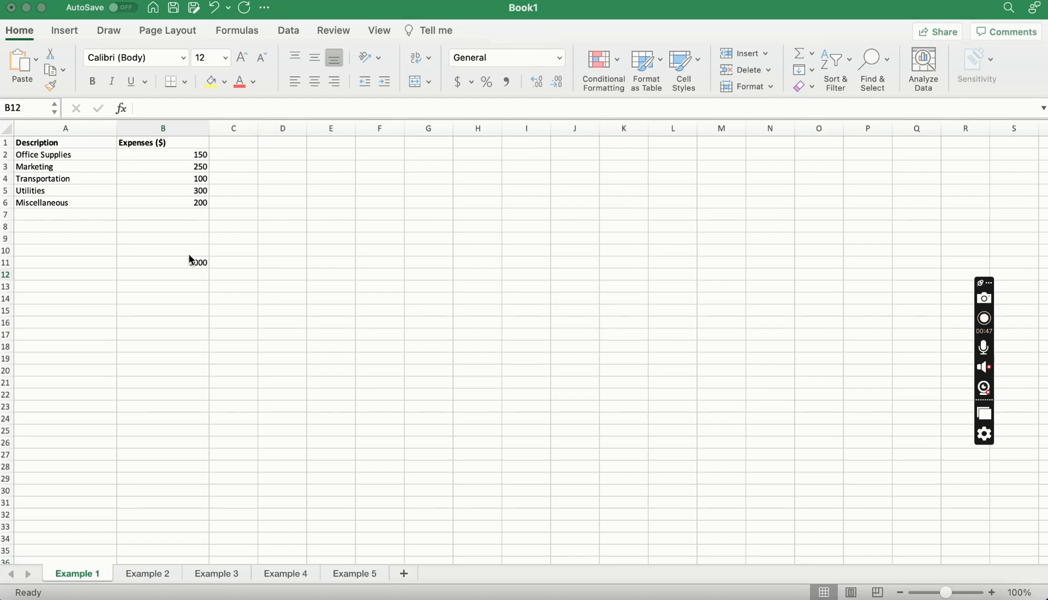
- Total the expenses in B2:B6 with a SUM formula in cell B12 of the Example 1 sheet
{"action": "left_click", "coordinate": [187, 271]}
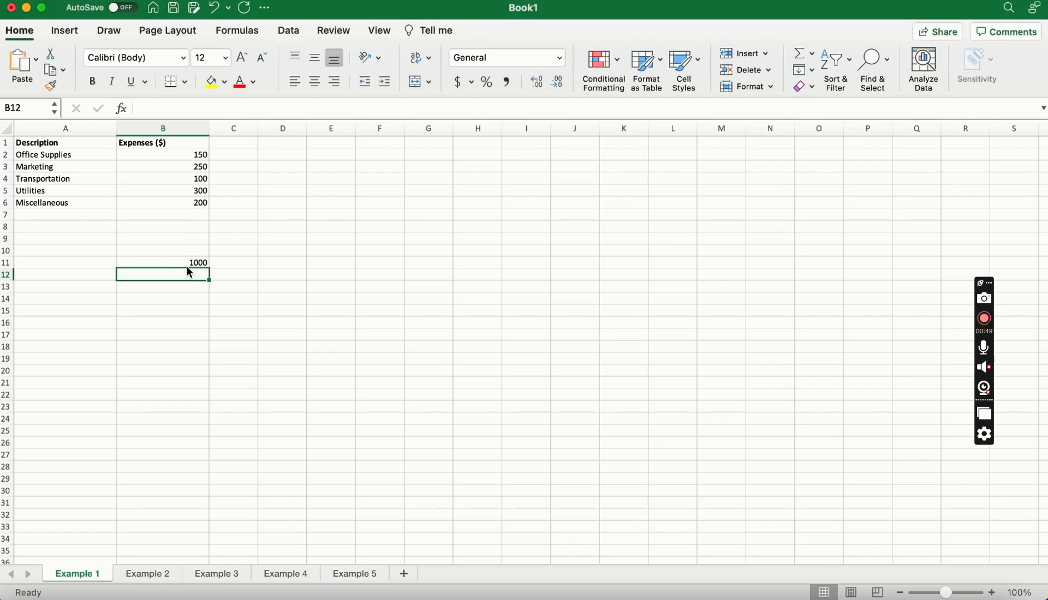
{"action": "double_click", "coordinate": [189, 273]}
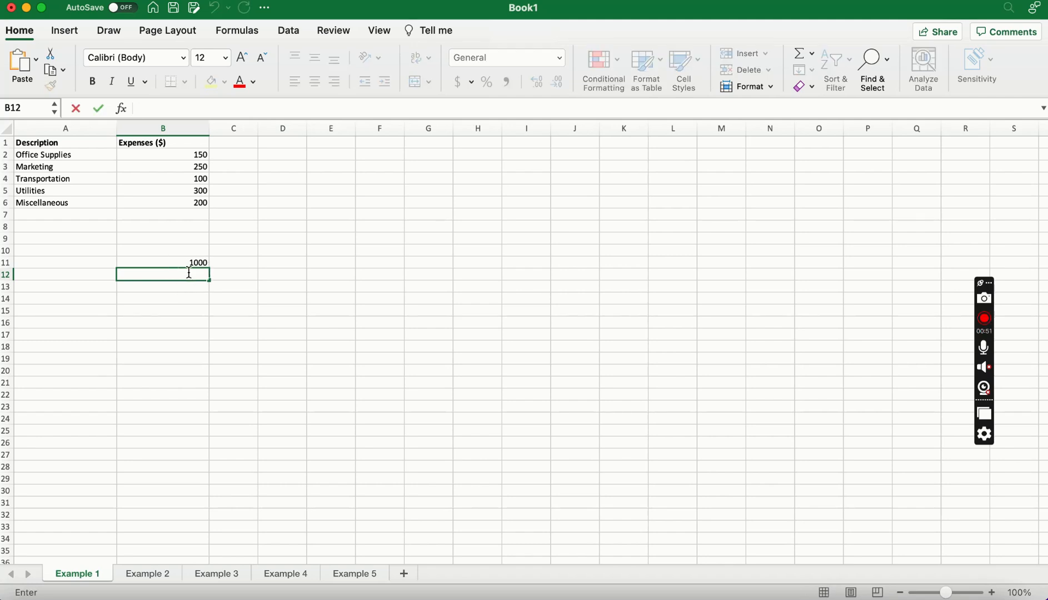
{"action": "type", "text": "=SUM"}
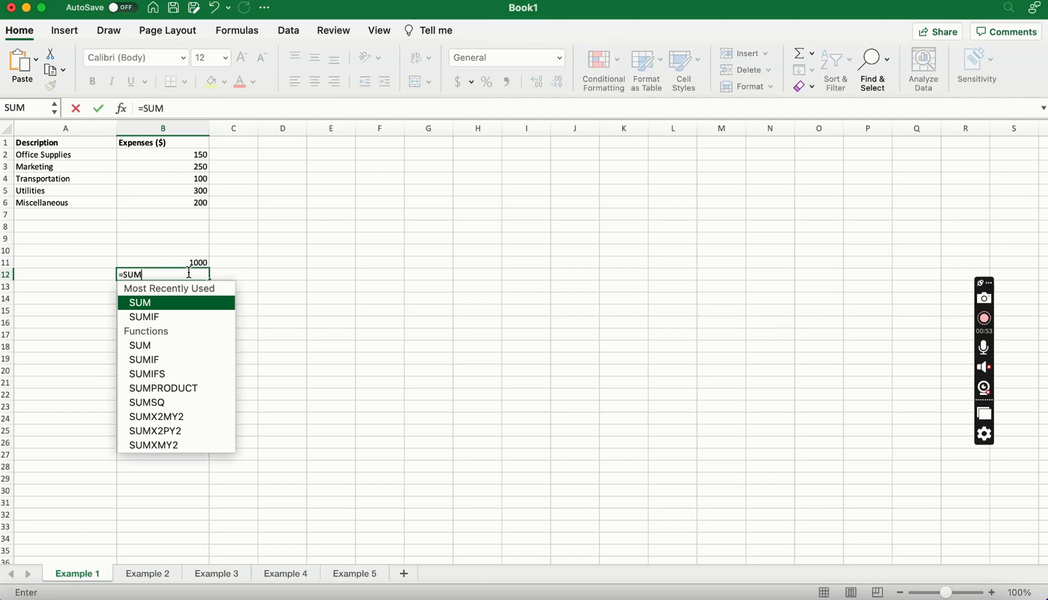
{"action": "type", "text": "("}
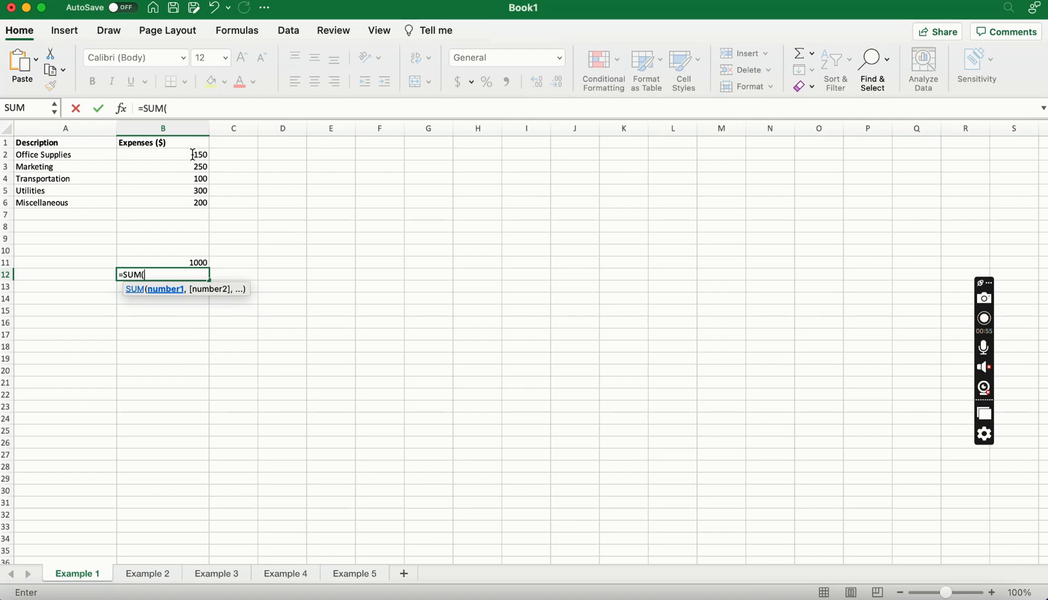
{"action": "left_click_drag", "start_coordinate": [192, 155], "coordinate": [183, 203]}
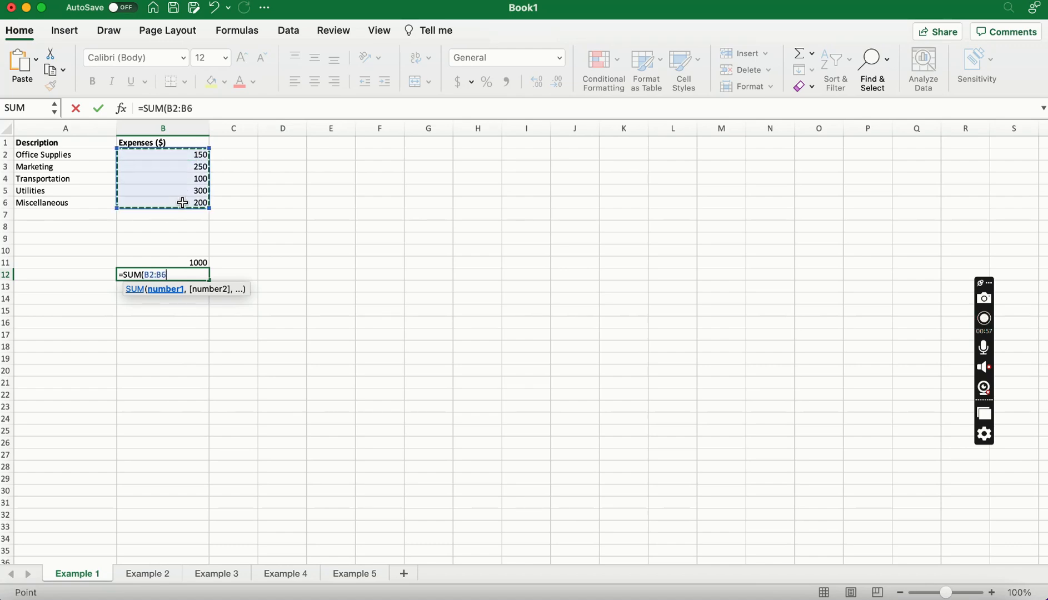
{"action": "type", "text": ")"}
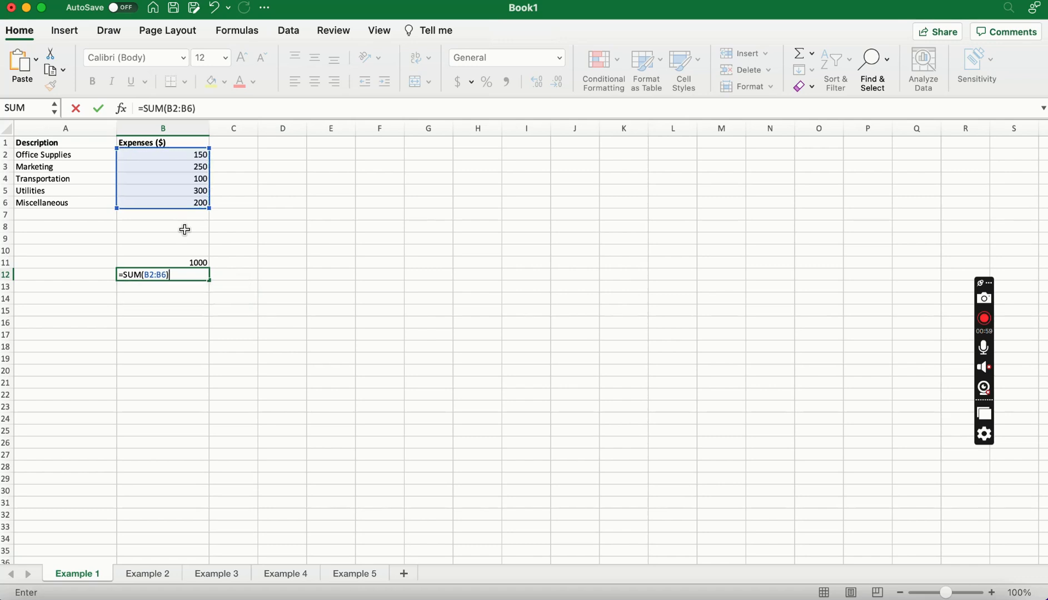
{"action": "key", "text": "Return"}
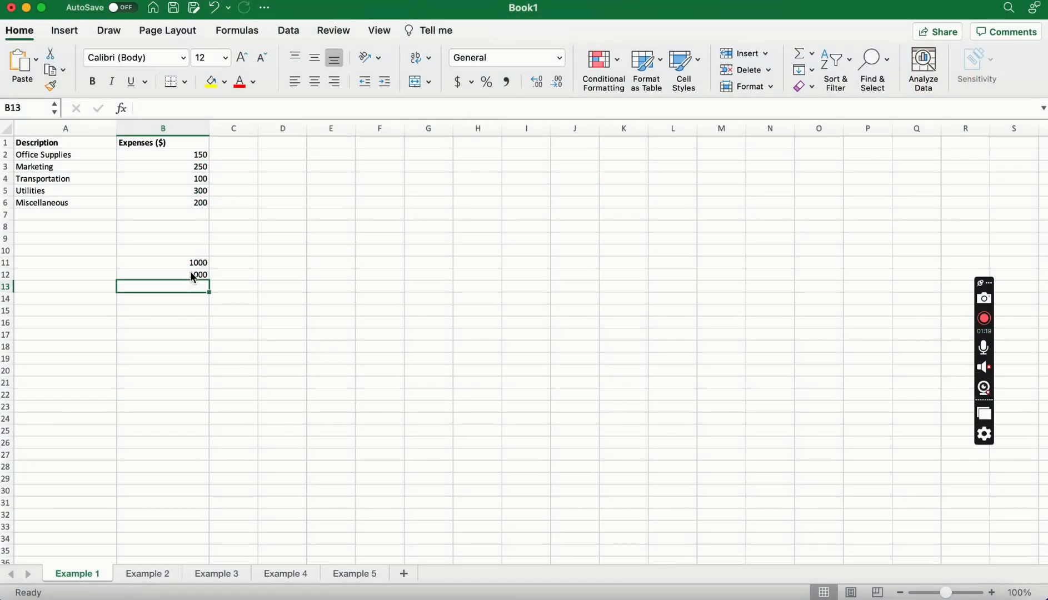
- Start a VLOOKUP formula in cell B13 of the Example 2 sheet with "Widget C" as the lookup value
{"action": "left_click", "coordinate": [146, 574]}
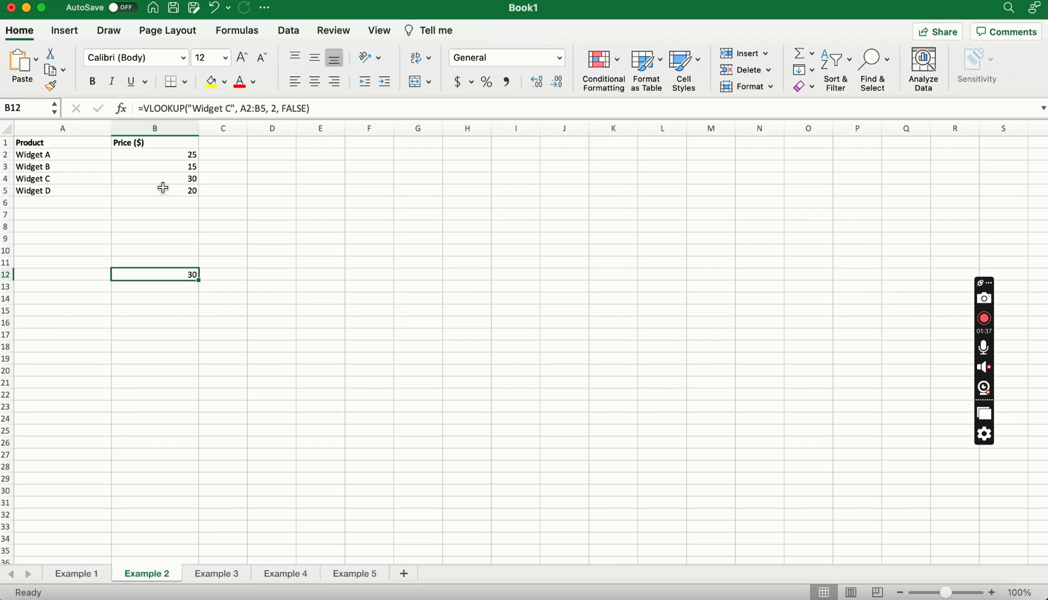
{"action": "left_click", "coordinate": [172, 288]}
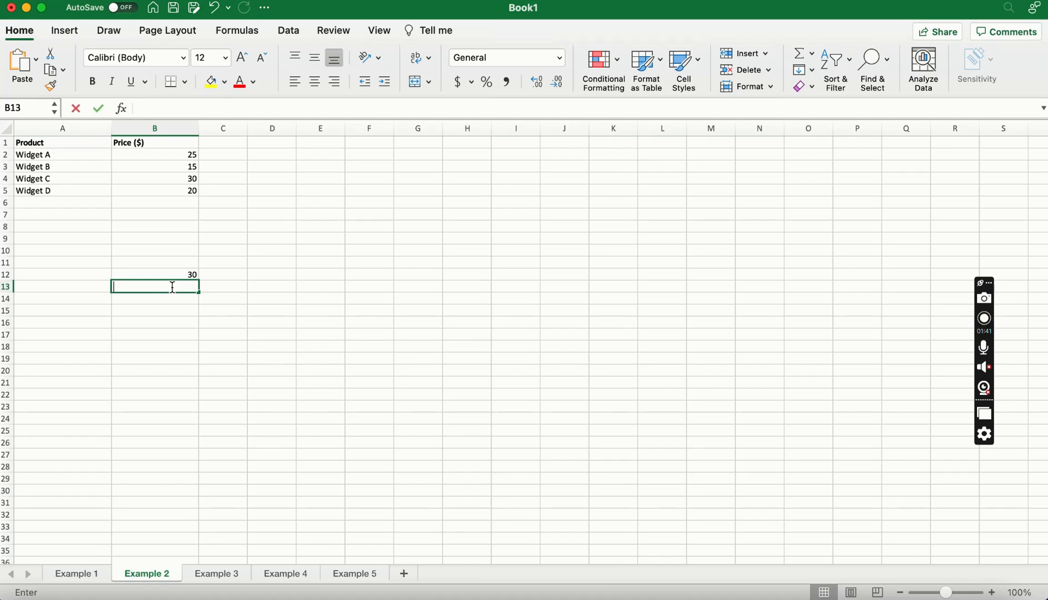
{"action": "type", "text": "=Vlook"}
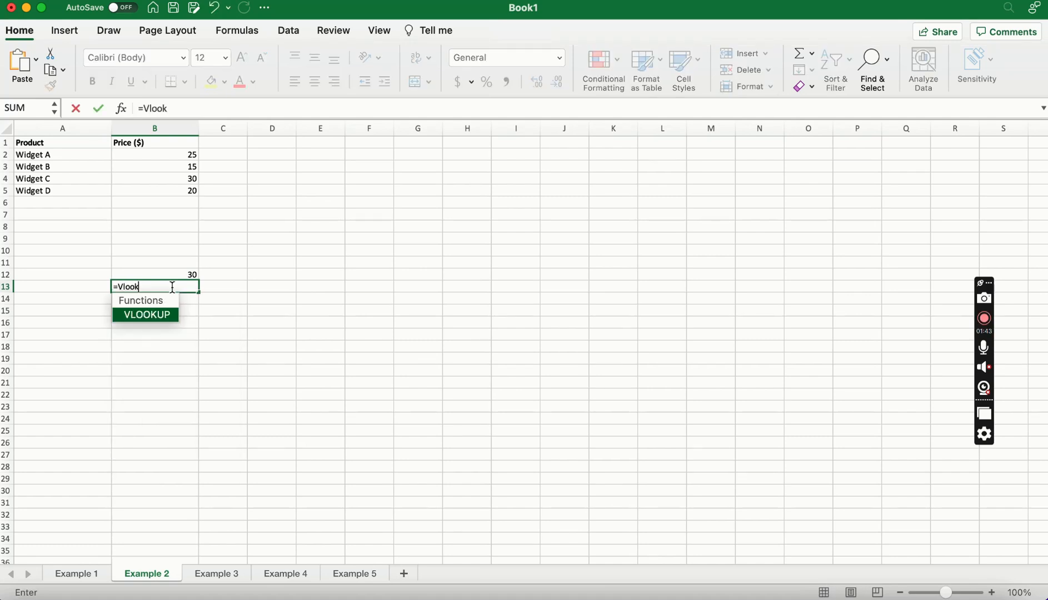
{"action": "type", "text": "up"}
{"action": "double_click", "coordinate": [173, 313]}
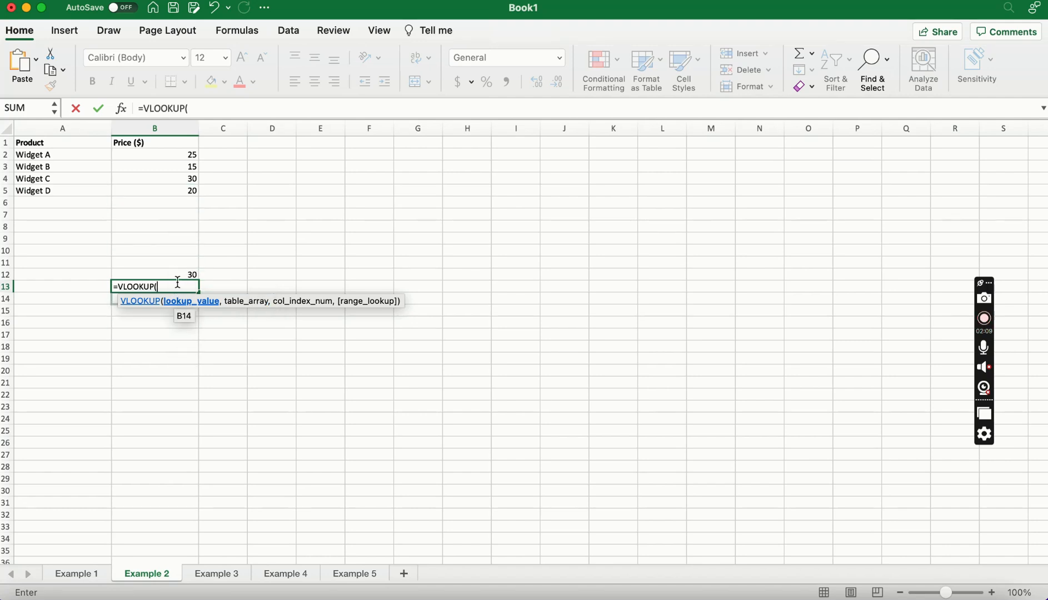
{"action": "type", "text": "\"wid"}
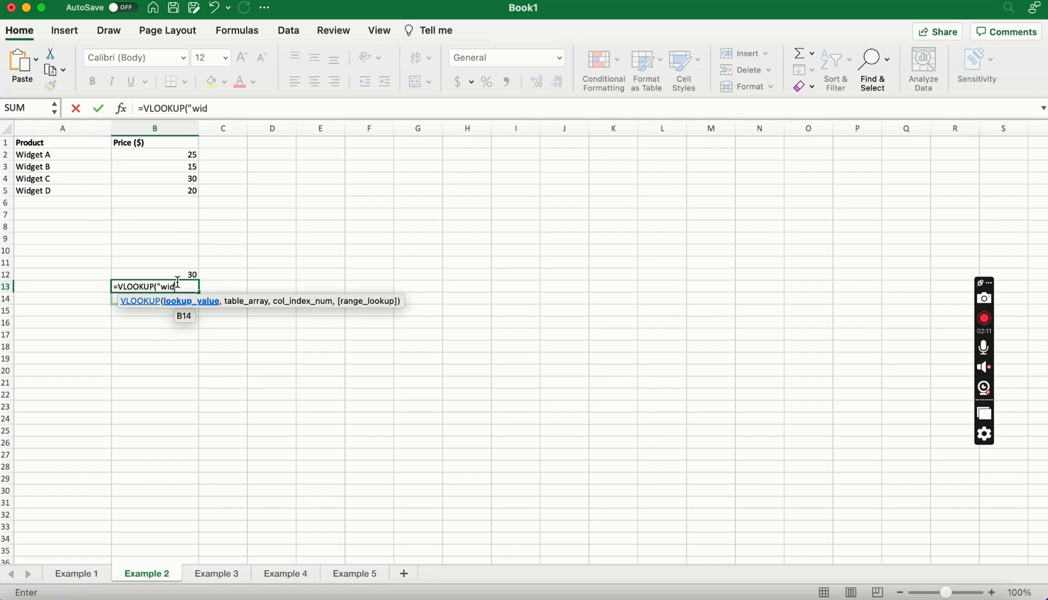
{"action": "key", "text": "BackSpace"}
{"action": "key", "text": "BackSpace"}
{"action": "key", "text": "BackSpace"}
{"action": "type", "text": "Widget C\","}
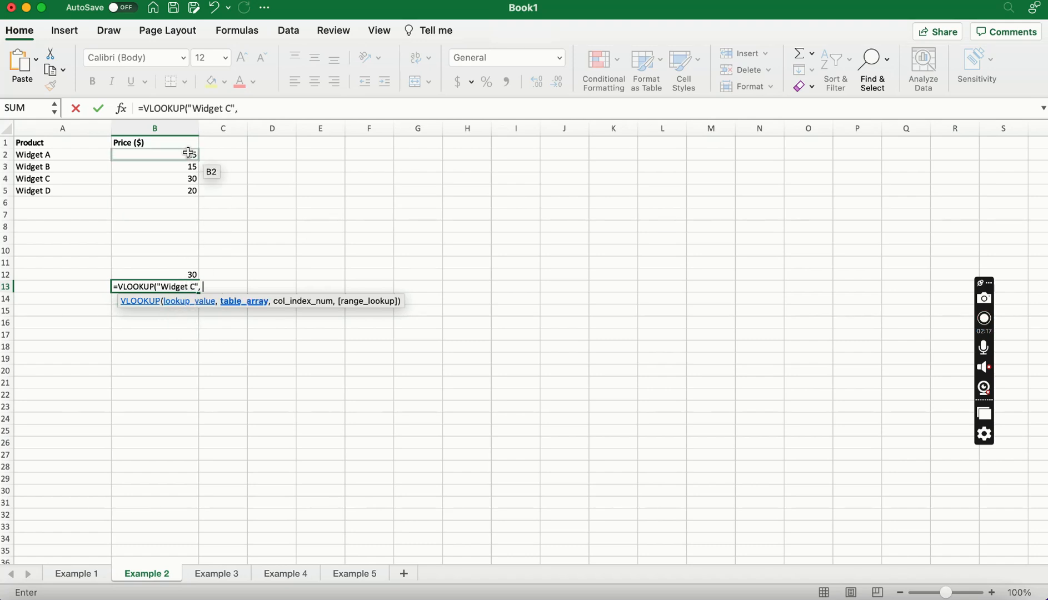
- Complete the VLOOKUP in B13 with table range A2:B5, column index 2 and FALSE for an exact match
{"action": "left_click", "coordinate": [96, 156]}
{"action": "left_click_drag", "start_coordinate": [96, 171], "coordinate": [105, 196]}
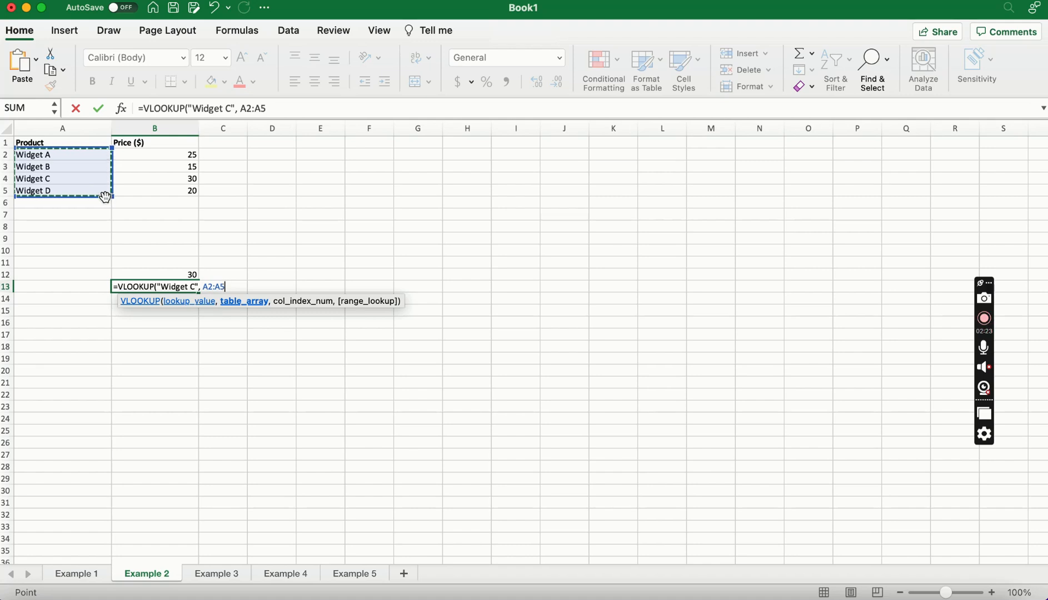
{"action": "key", "text": "BackSpace"}
{"action": "key", "text": "BackSpace"}
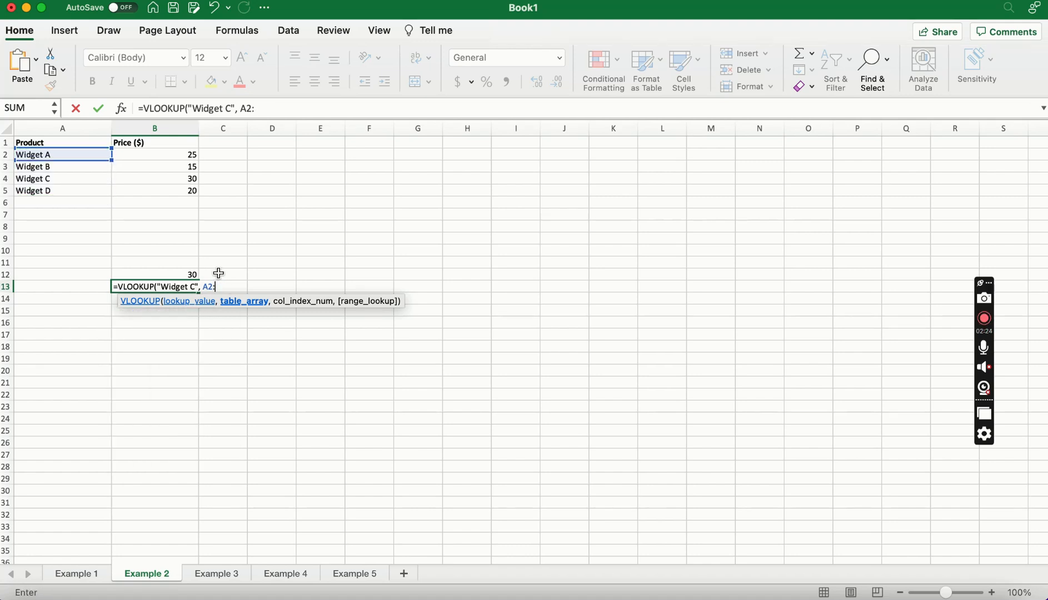
{"action": "left_click", "coordinate": [177, 186]}
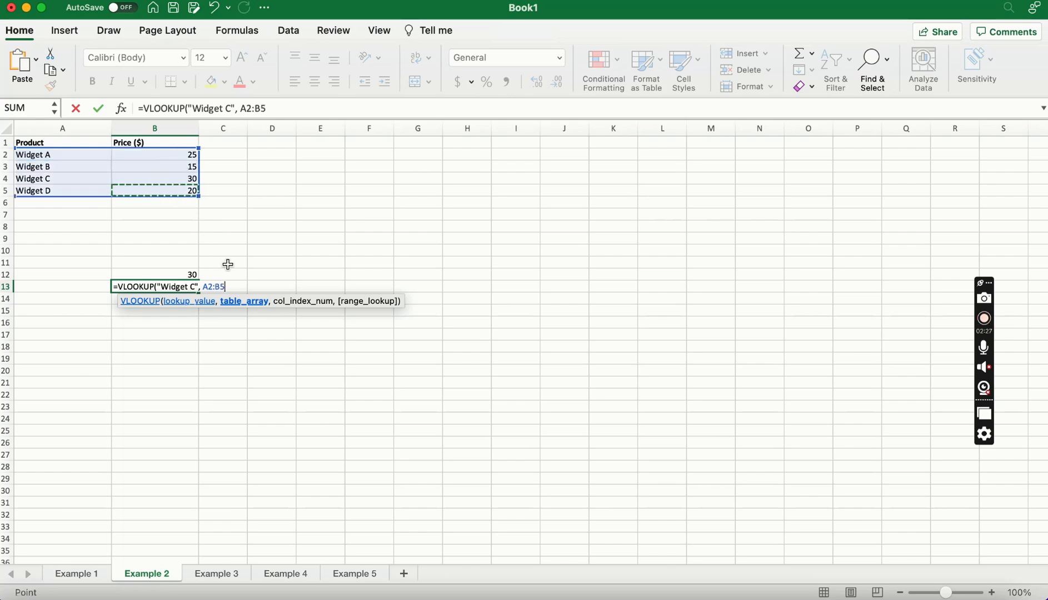
{"action": "type", "text": ", "}
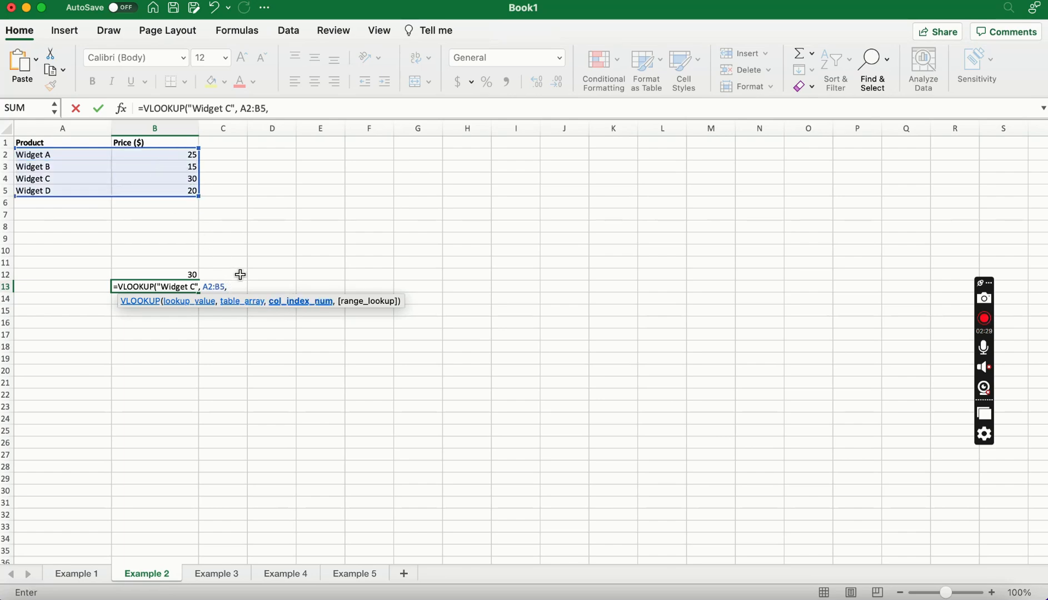
{"action": "type", "text": "2, "}
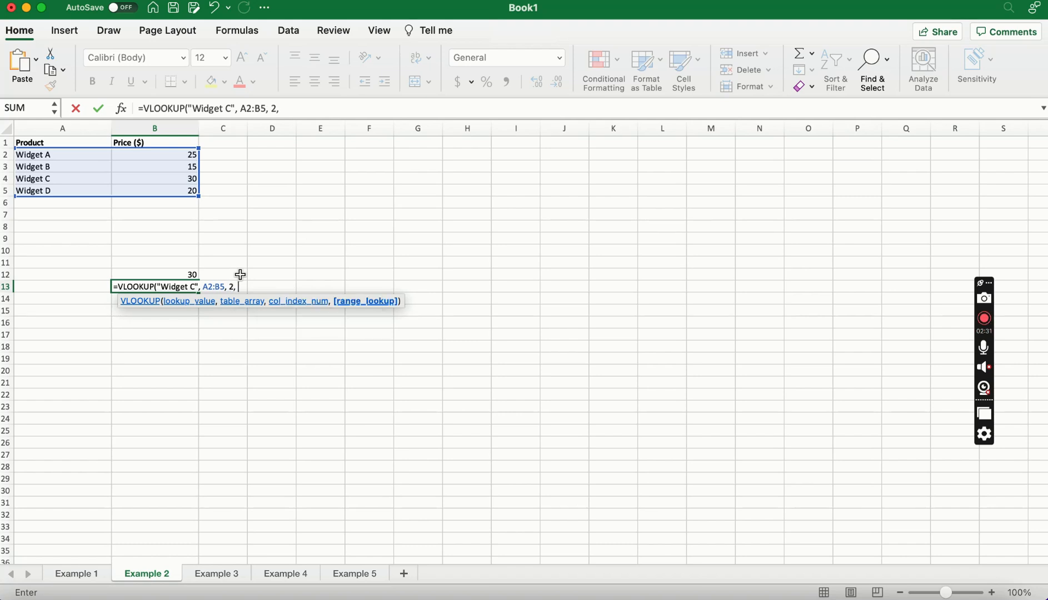
{"action": "type", "text": "FALSE"}
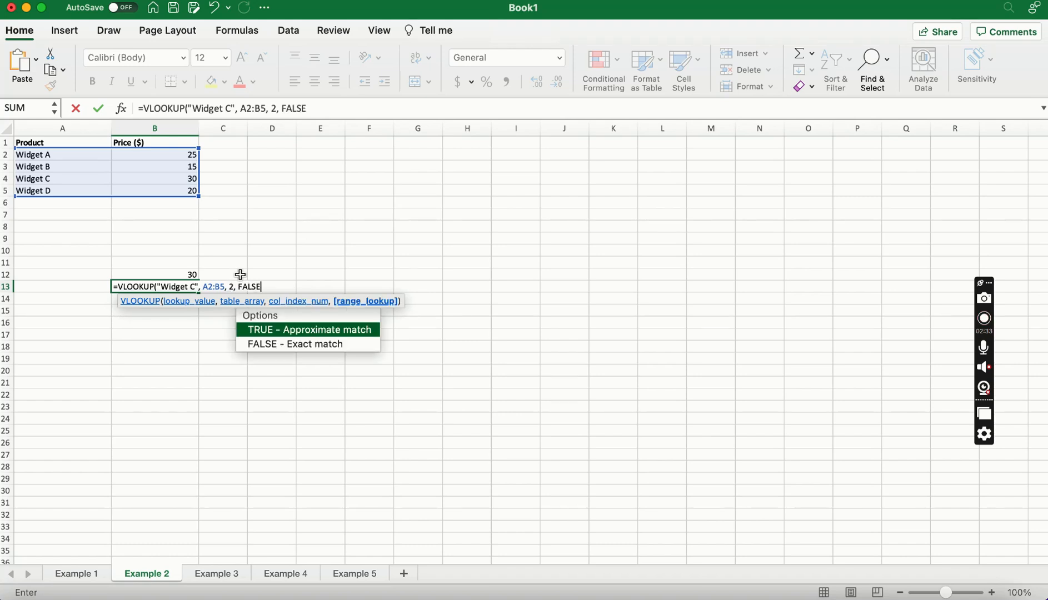
{"action": "type", "text": ")"}
{"action": "key", "text": "Return"}
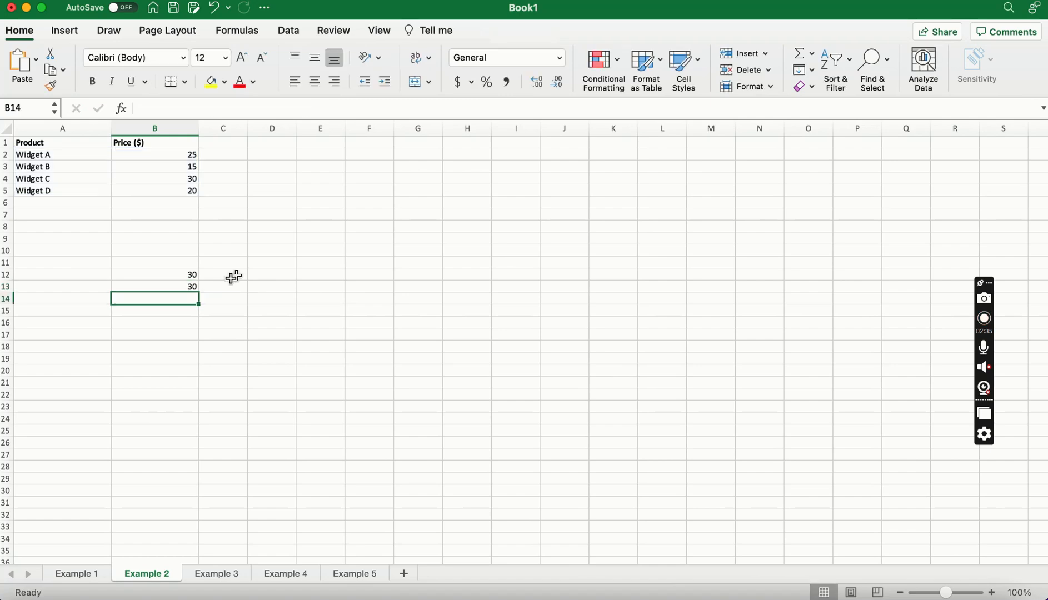
{"action": "left_click", "coordinate": [190, 286]}
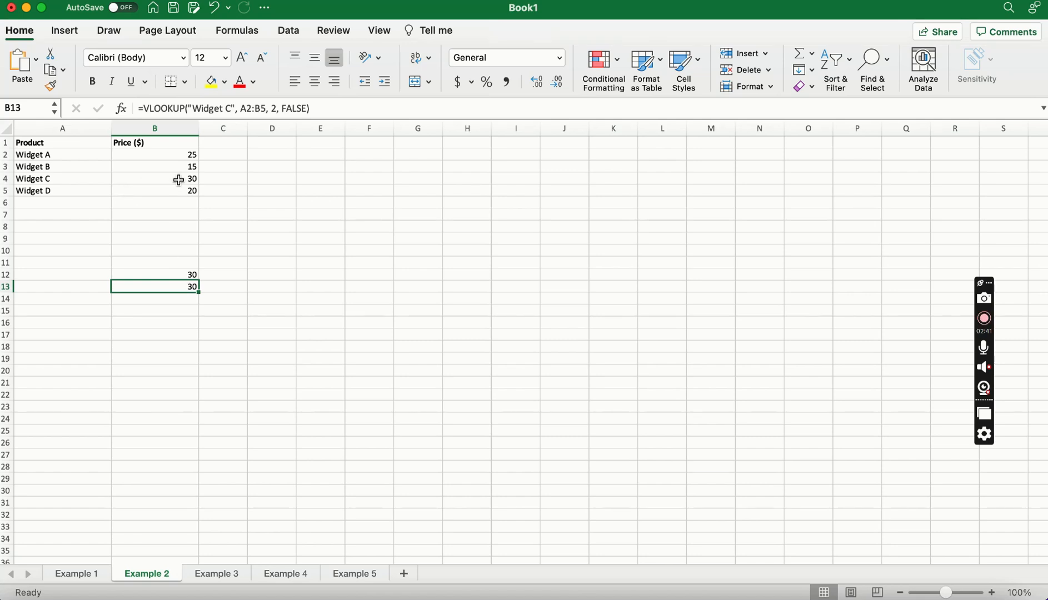
- Switch to the Example 3 sheet and show the IF formula behind cell C2
{"action": "left_click", "coordinate": [238, 573]}
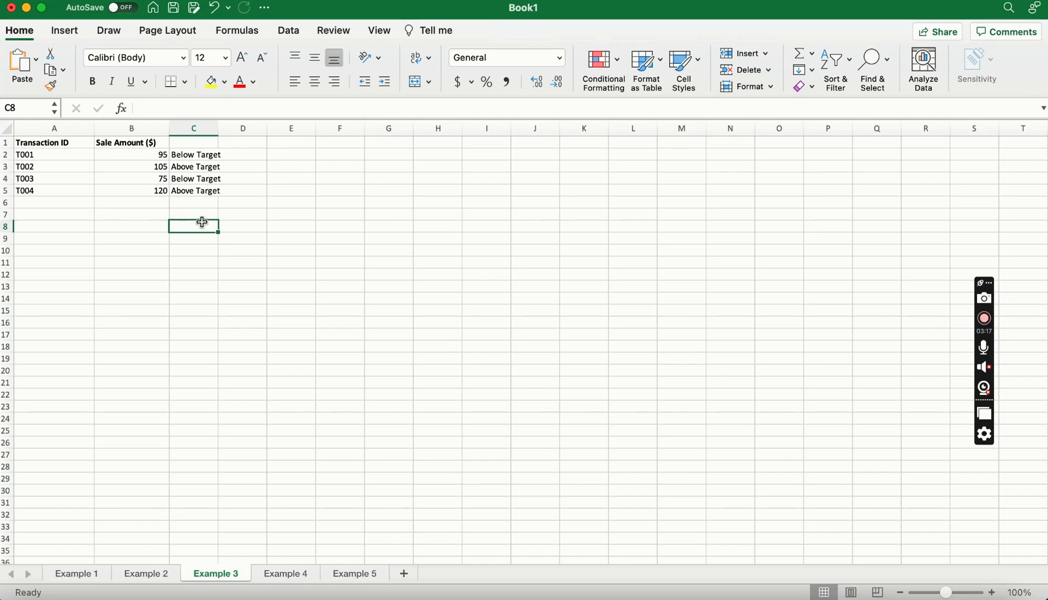
{"action": "left_click", "coordinate": [159, 230]}
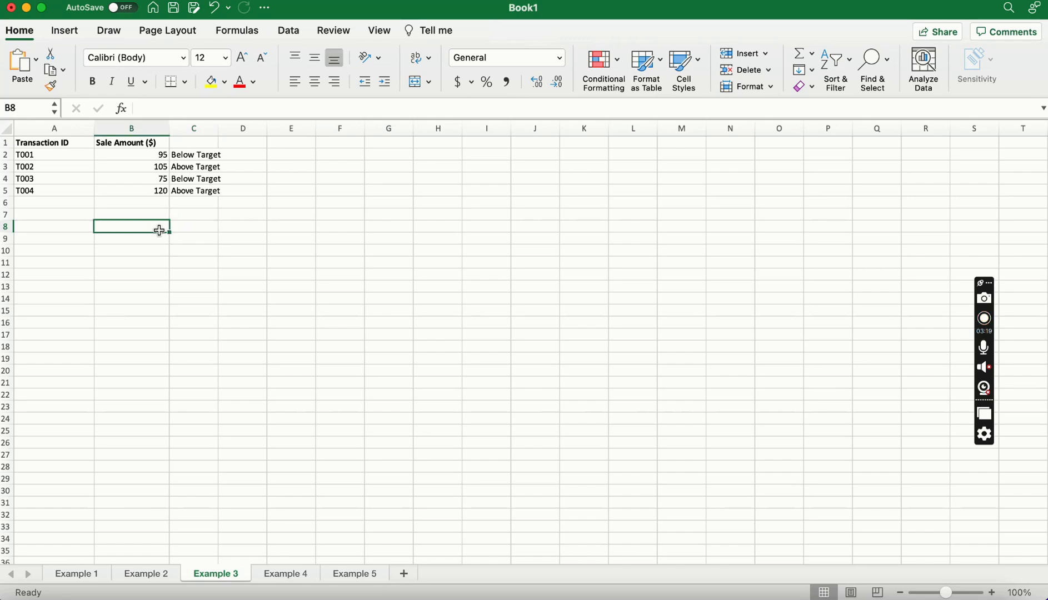
{"action": "left_click", "coordinate": [192, 158]}
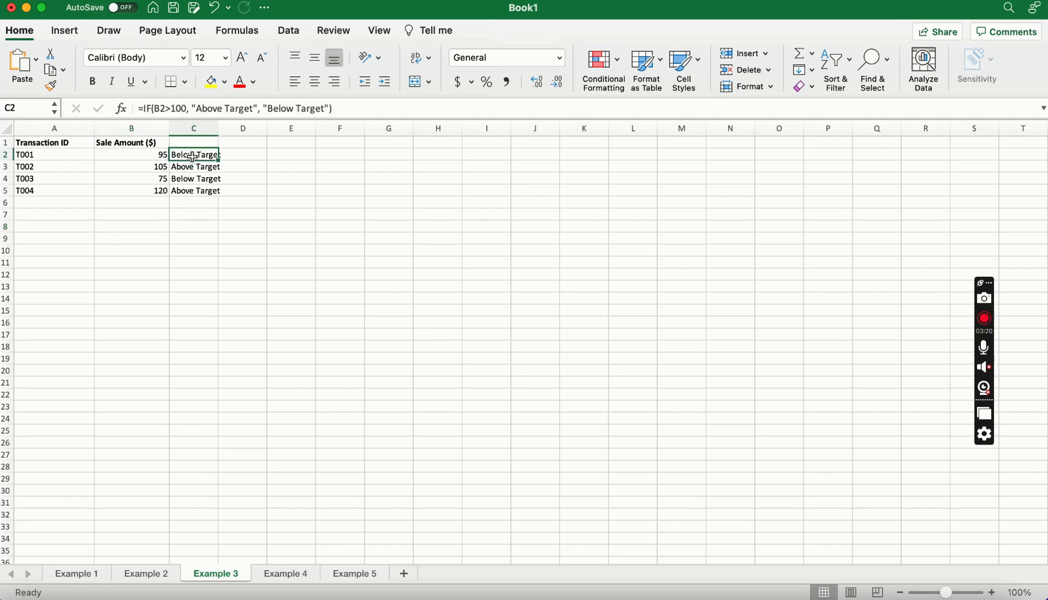
{"action": "left_click", "coordinate": [185, 240]}
{"action": "type", "text": "="}
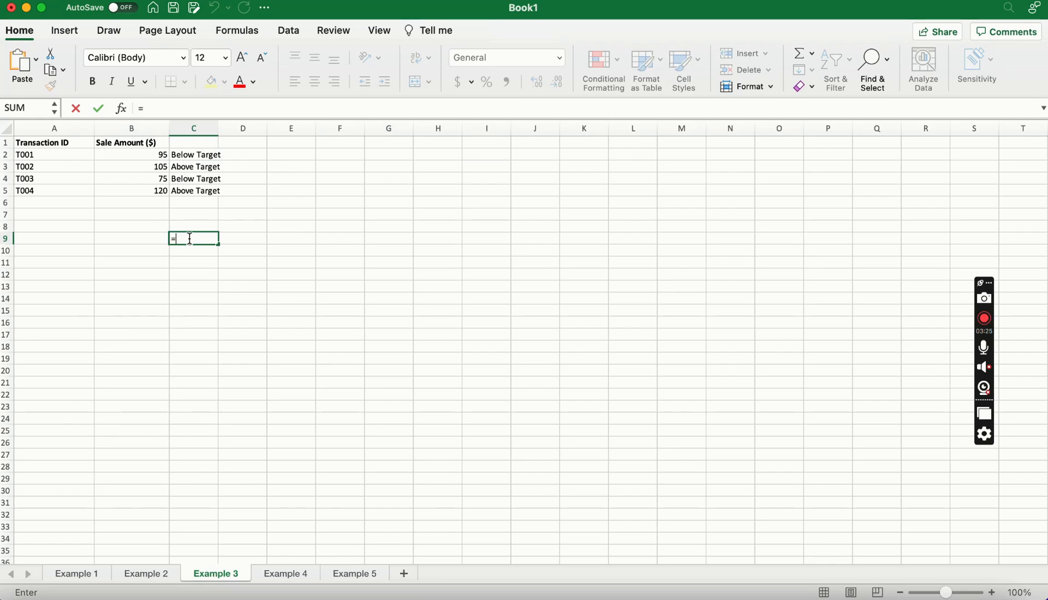
{"action": "left_click", "coordinate": [207, 159]}
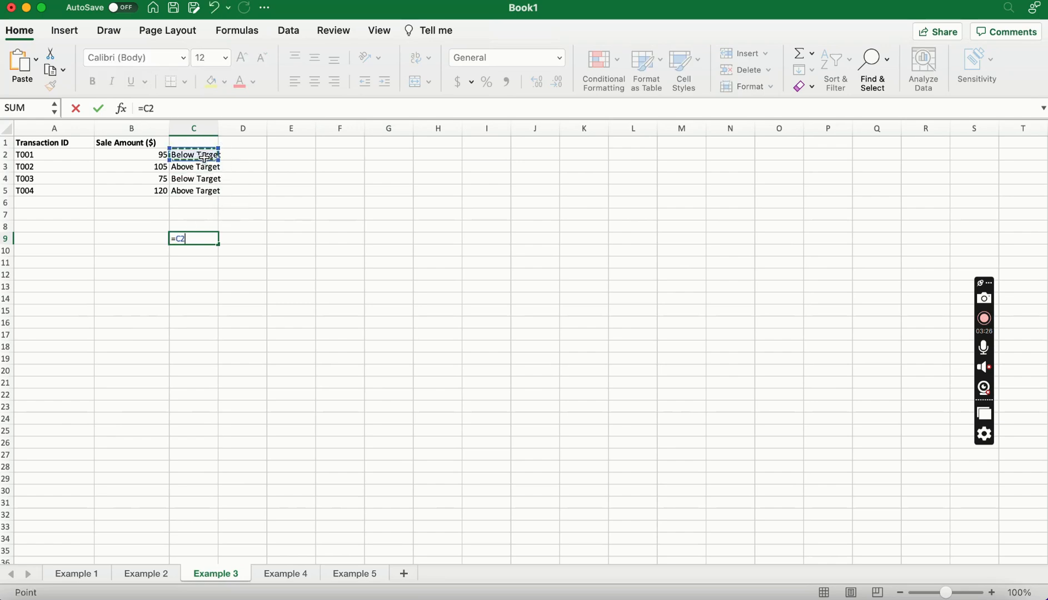
{"action": "key", "text": "BackSpace"}
{"action": "key", "text": "BackSpace"}
{"action": "left_click", "coordinate": [202, 208]}
{"action": "key", "text": "BackSpace"}
{"action": "key", "text": "BackSpace"}
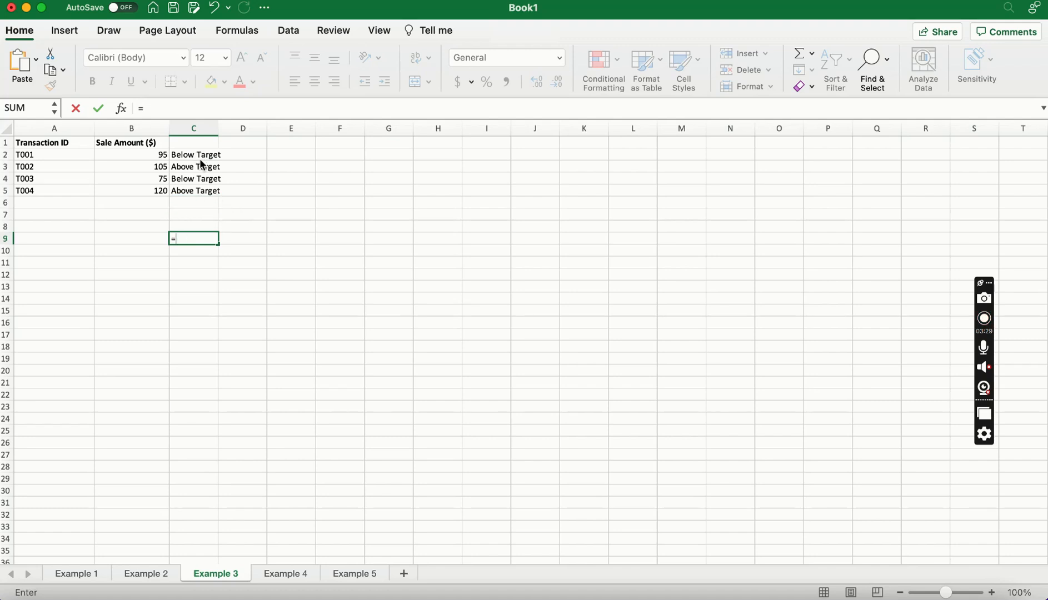
{"action": "left_click", "coordinate": [76, 109]}
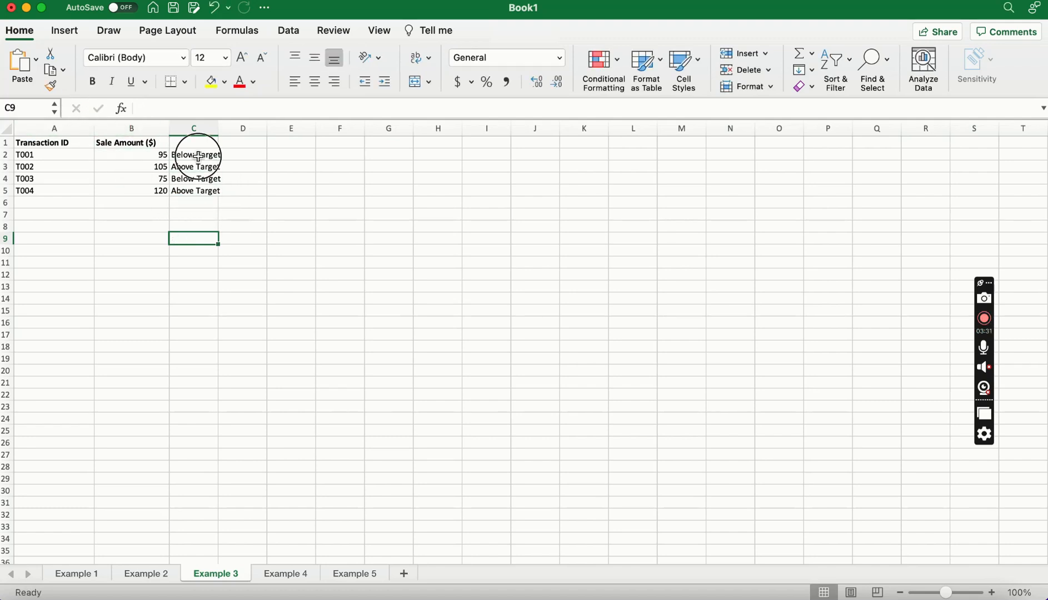
- Copy the full IF formula text from cell C2, leaving the cell's own formula intact
{"action": "left_click", "coordinate": [198, 155]}
{"action": "double_click", "coordinate": [199, 156]}
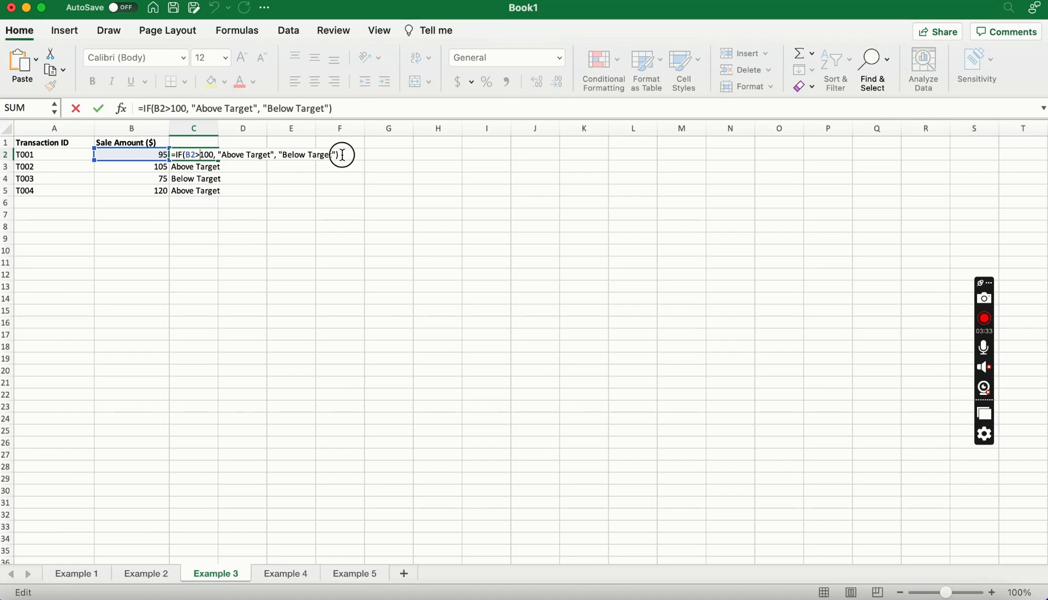
{"action": "left_click_drag", "start_coordinate": [340, 154], "coordinate": [170, 155]}
{"action": "key", "text": "super+c"}
{"action": "left_click", "coordinate": [198, 224]}
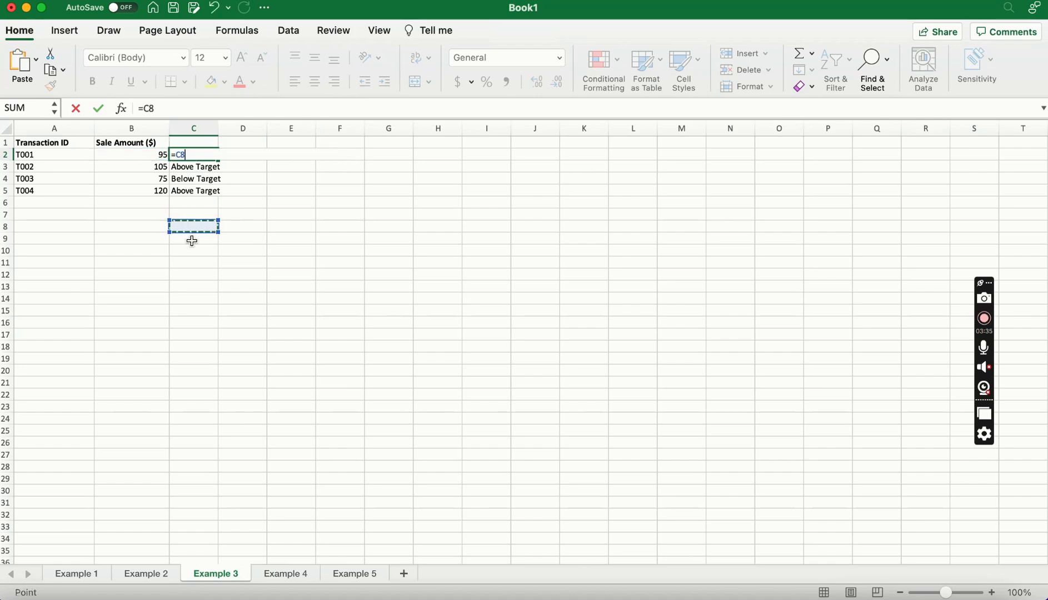
{"action": "left_click", "coordinate": [76, 111]}
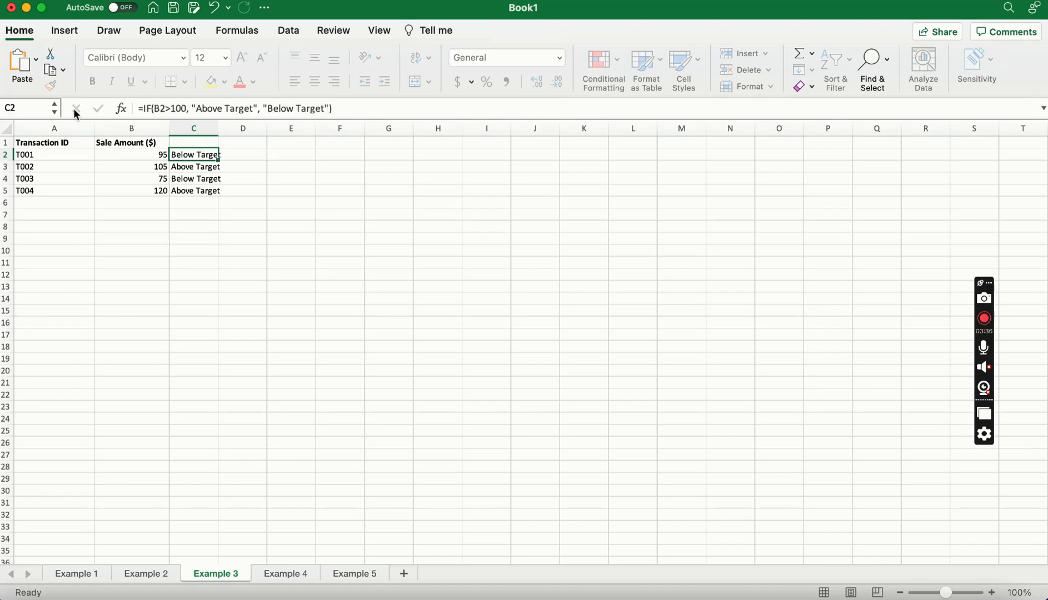
- Enter the copied formula in cell C9 as =IF(B2>100, "Above Target", "Below Target")
{"action": "left_click", "coordinate": [190, 237]}
{"action": "double_click", "coordinate": [192, 237]}
{"action": "type", "text": "="}
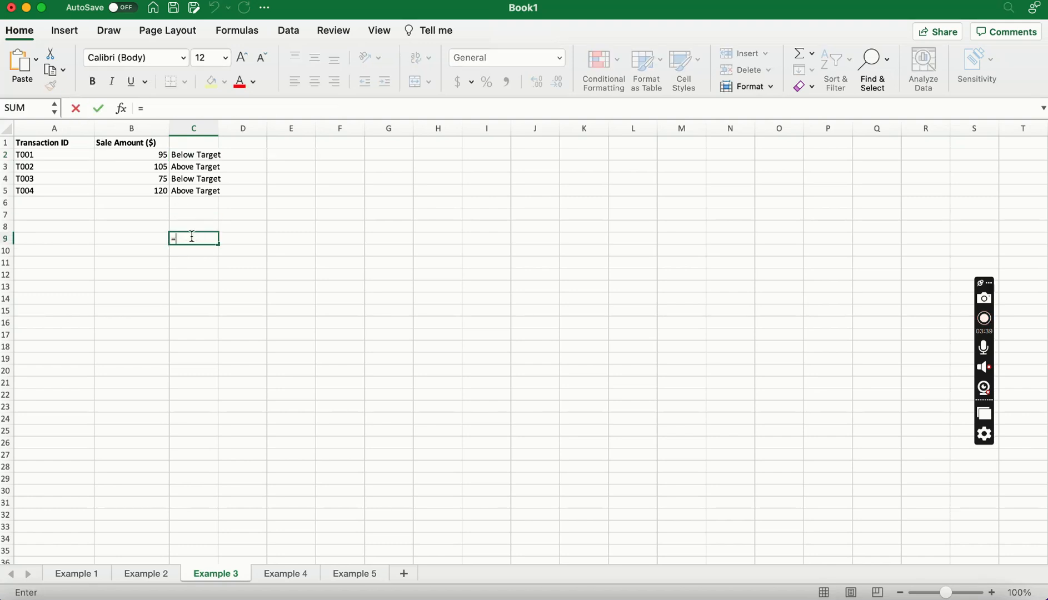
{"action": "key", "text": "super+v"}
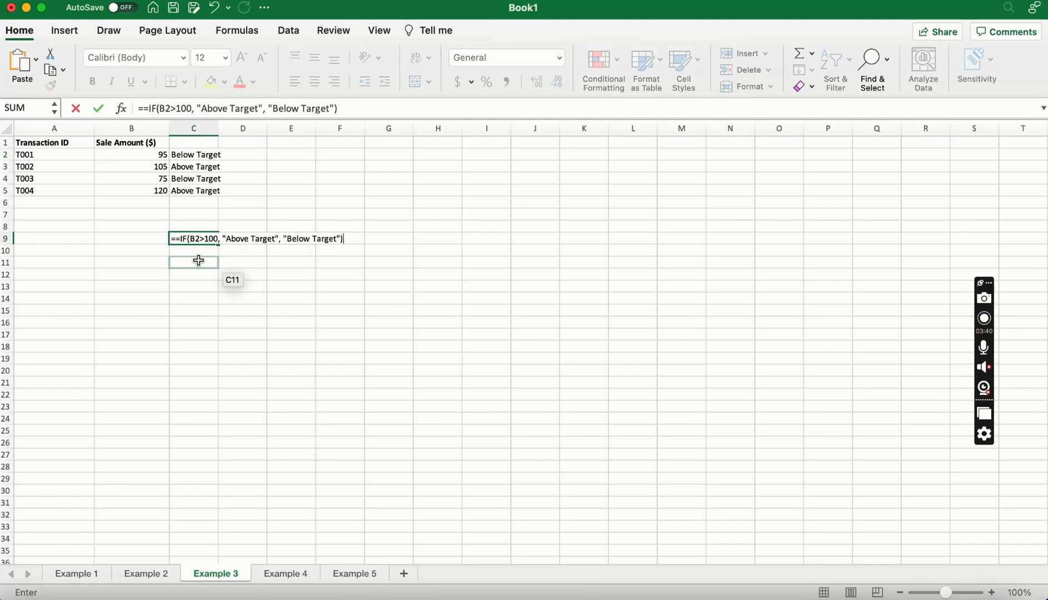
{"action": "left_click", "coordinate": [177, 239]}
{"action": "key", "text": "BackSpace"}
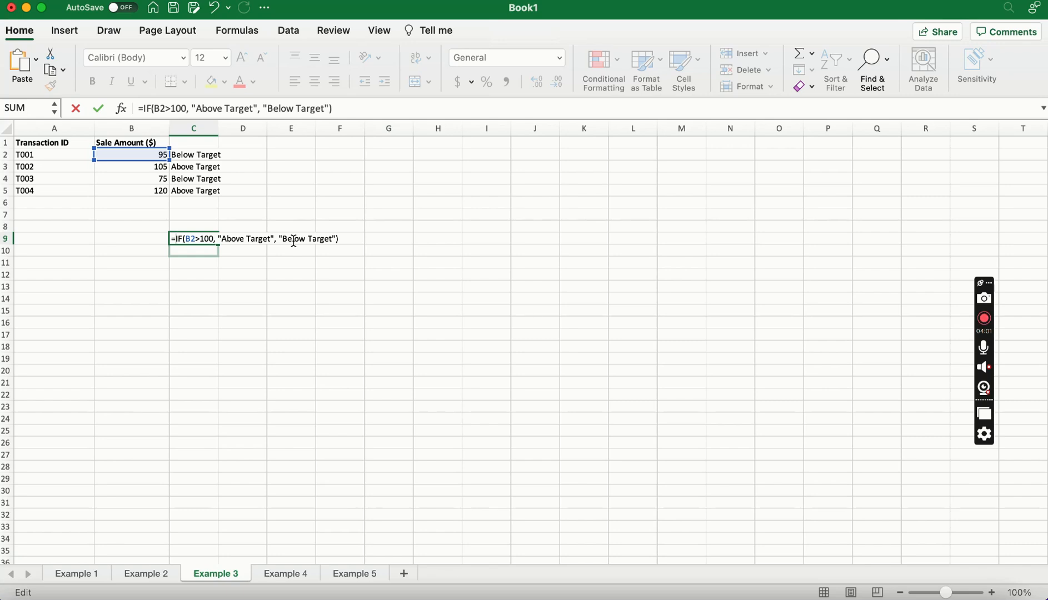
{"action": "key", "text": "Return"}
{"action": "left_click", "coordinate": [200, 239]}
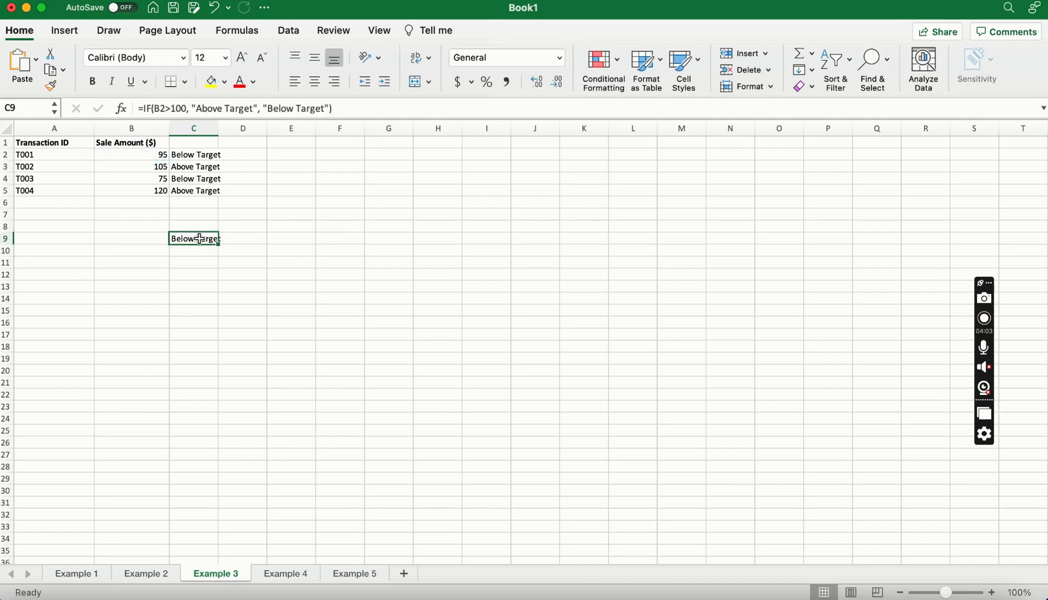
- Clear the copied formula from cell C9 and check the IF formulas in cells C2 through C5
{"action": "key", "text": "Delete"}
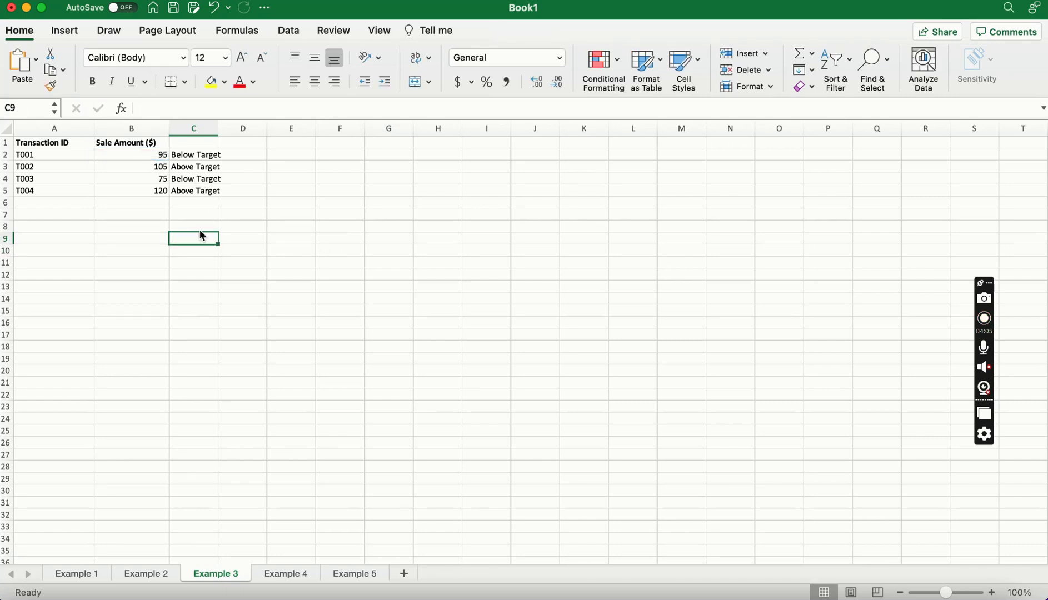
{"action": "left_click", "coordinate": [209, 154]}
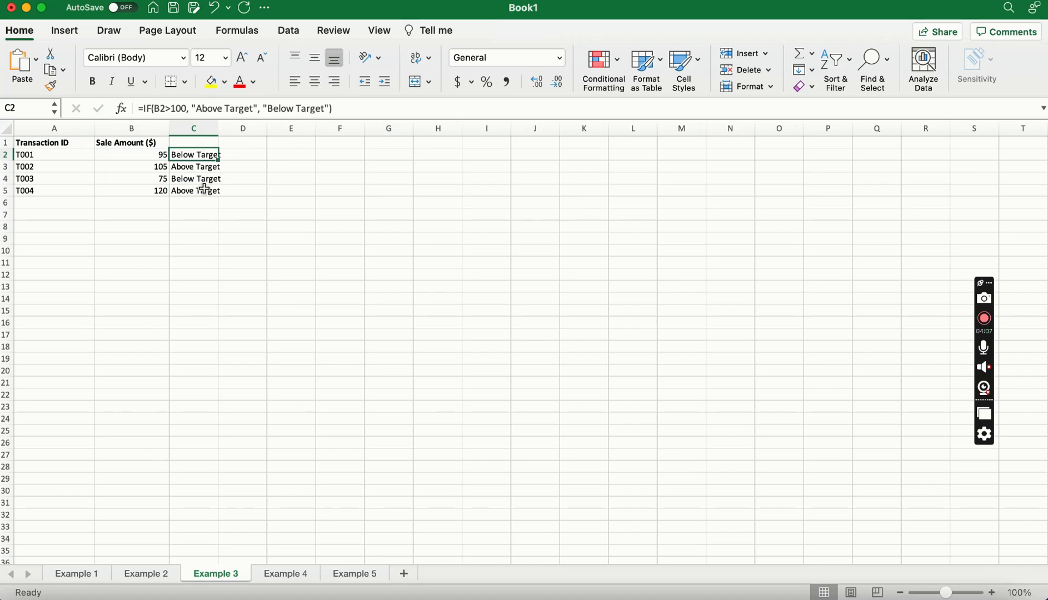
{"action": "left_click", "coordinate": [202, 179], "text": "shift"}
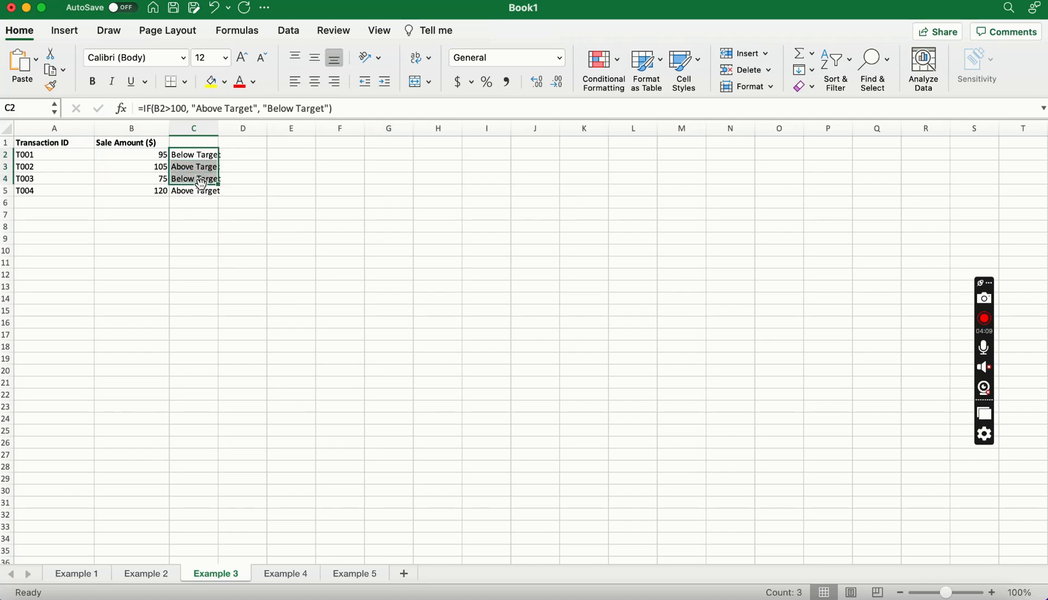
{"action": "left_click", "coordinate": [199, 191], "text": "shift"}
{"action": "left_click", "coordinate": [199, 215]}
{"action": "left_click", "coordinate": [200, 168]}
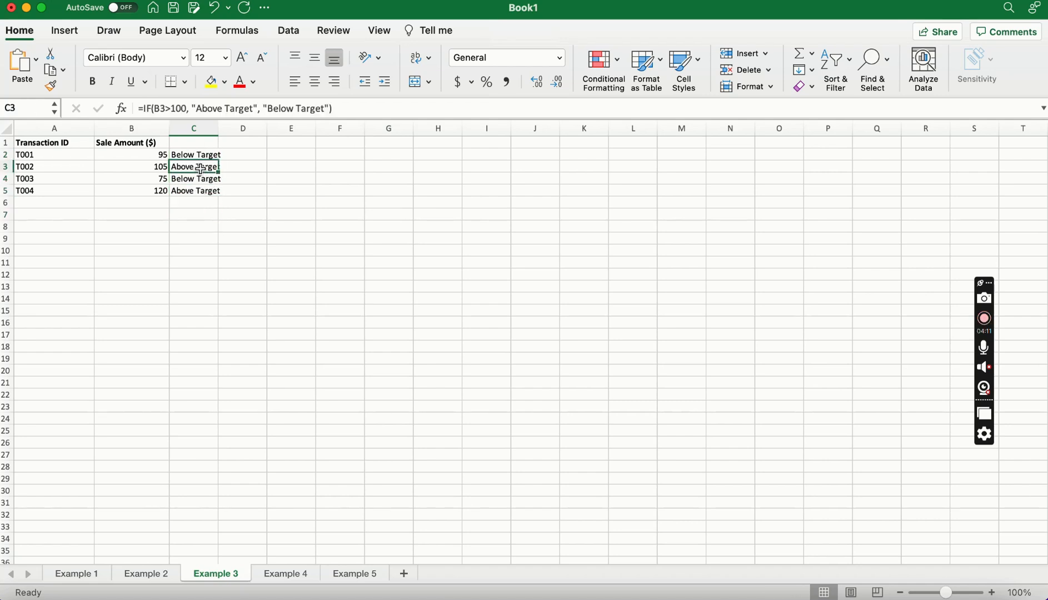
{"action": "left_click", "coordinate": [199, 178]}
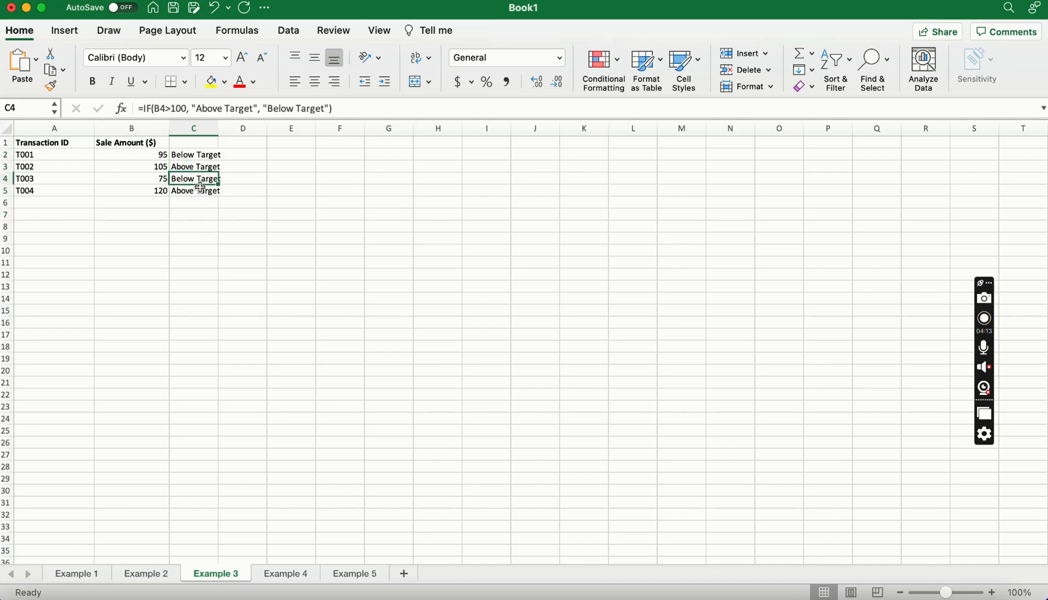
{"action": "left_click", "coordinate": [200, 191]}
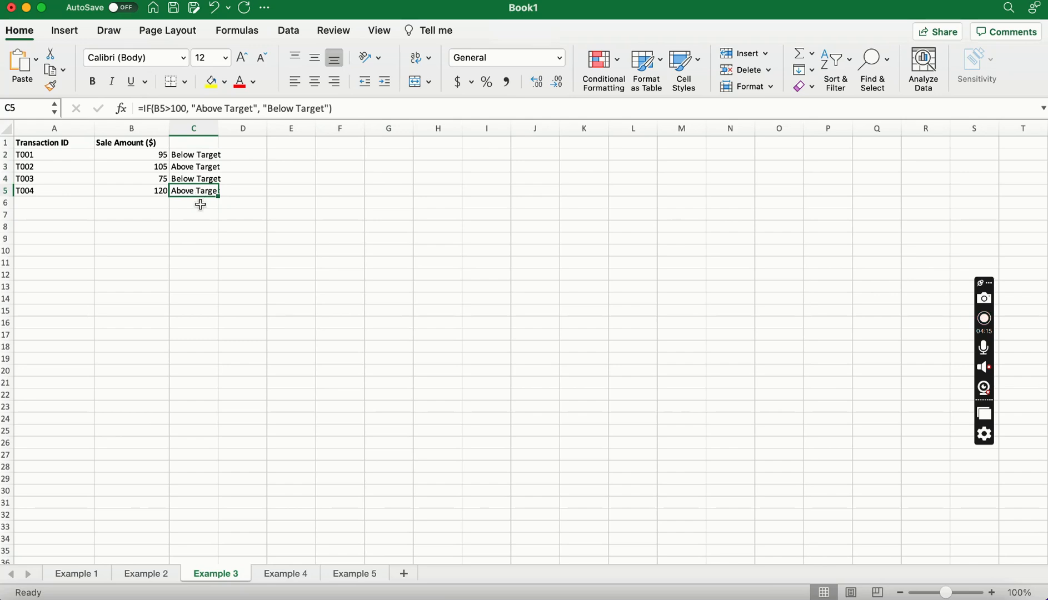
{"action": "left_click", "coordinate": [200, 204]}
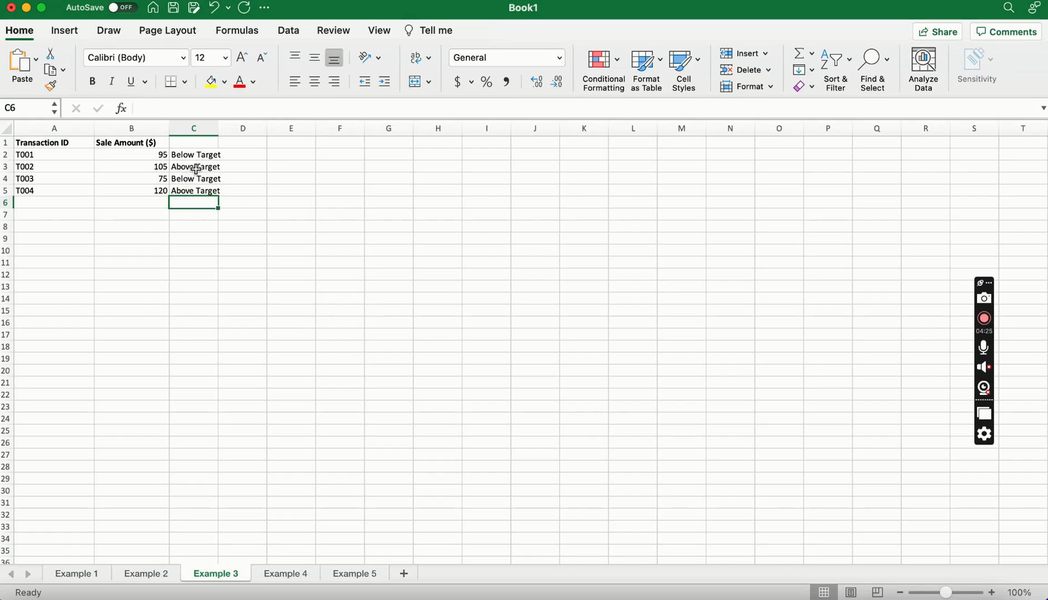
- Go through the target results in C2 to C5 again, comparing each row's IF formula with its sale amount
{"action": "left_click", "coordinate": [200, 160]}
{"action": "left_click", "coordinate": [227, 154]}
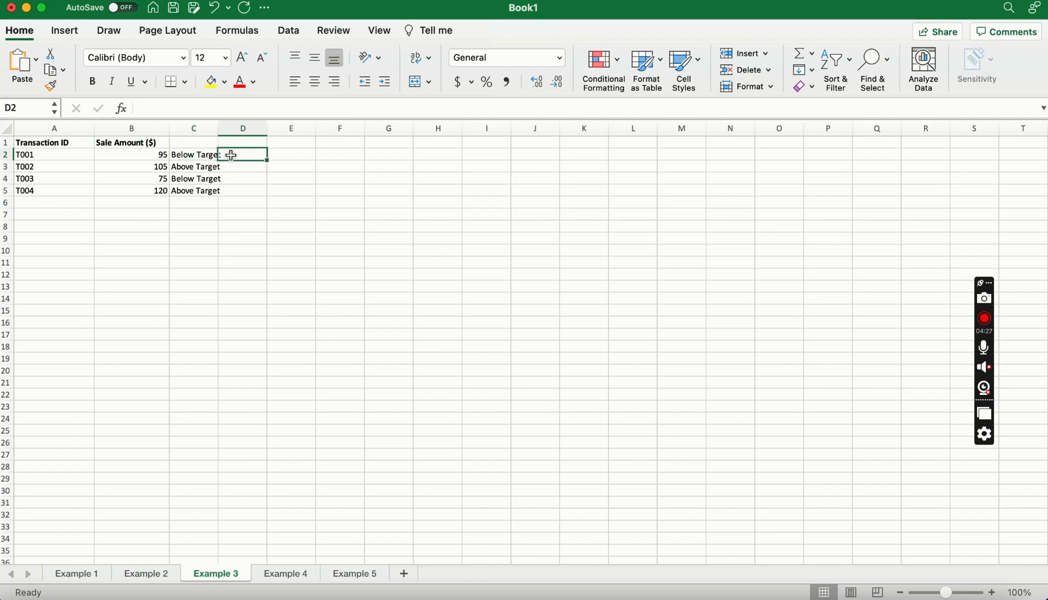
{"action": "left_click", "coordinate": [207, 158]}
{"action": "left_click", "coordinate": [204, 166]}
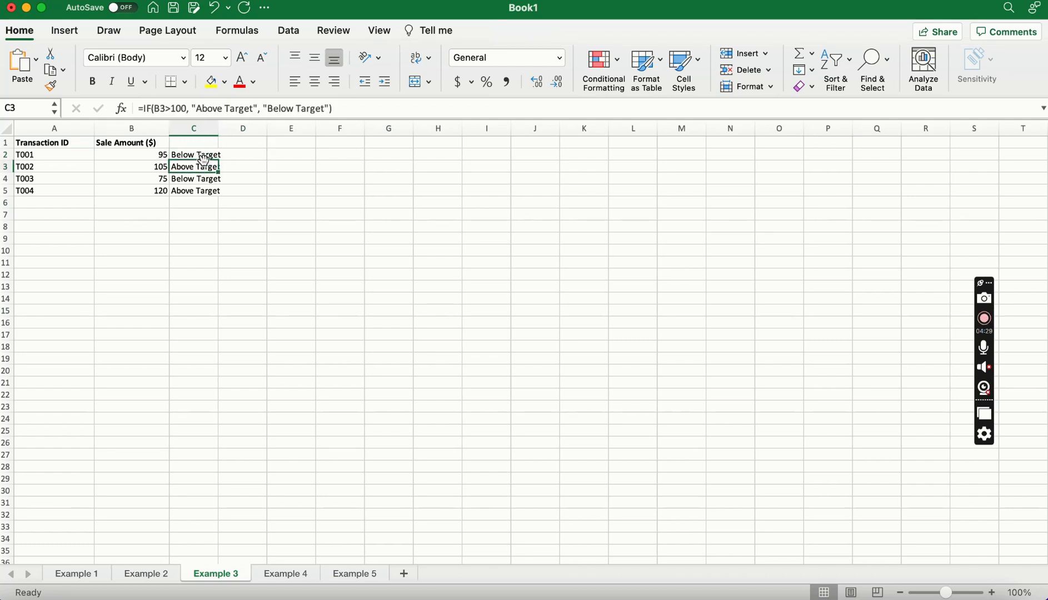
{"action": "left_click", "coordinate": [202, 154]}
{"action": "left_click", "coordinate": [204, 167]}
{"action": "left_click", "coordinate": [199, 179]}
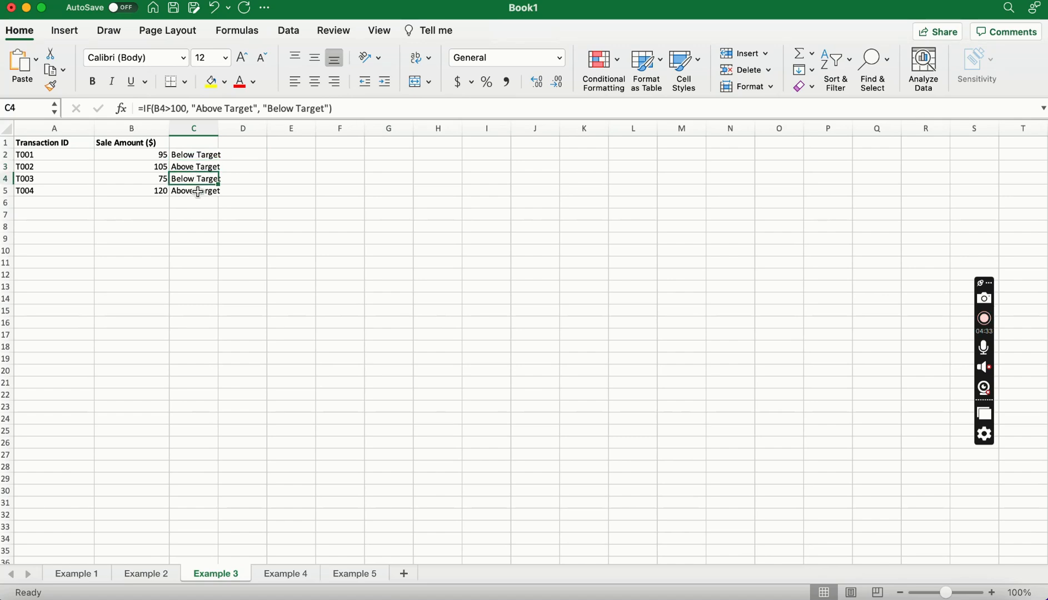
{"action": "left_click", "coordinate": [199, 193]}
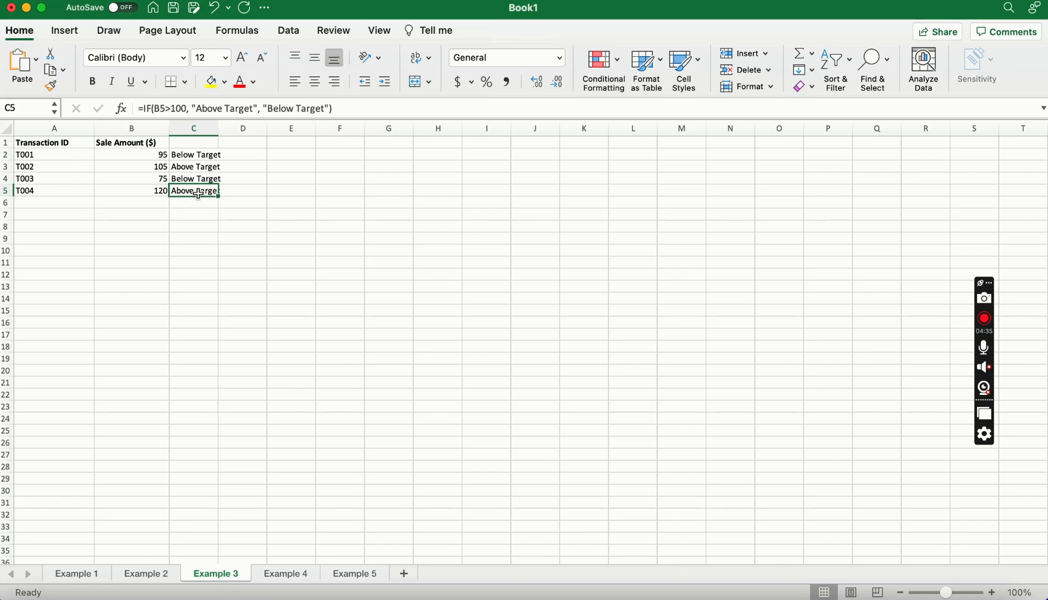
{"action": "left_click", "coordinate": [203, 224]}
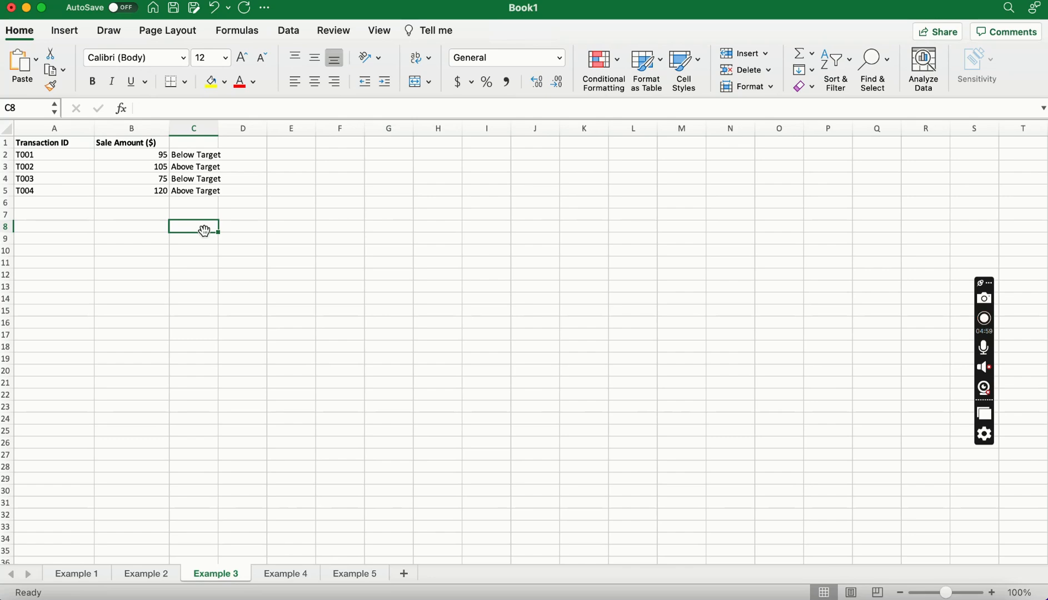
- Switch to the Example 4 sheet and copy the full IFERROR formula text from cell D2, leaving the cell's own formula intact
{"action": "left_click", "coordinate": [286, 575]}
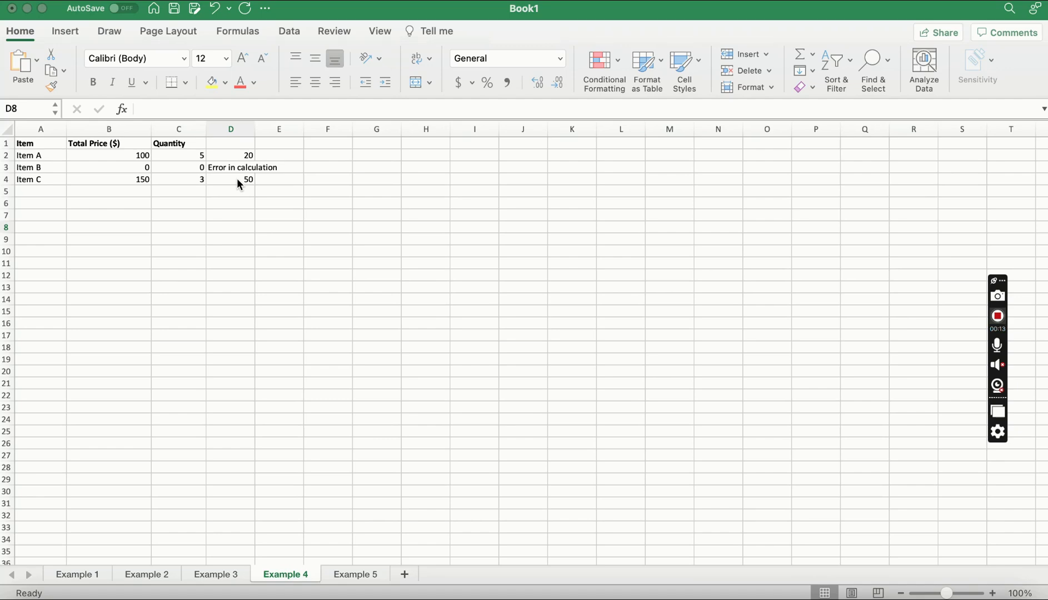
{"action": "left_click", "coordinate": [231, 202]}
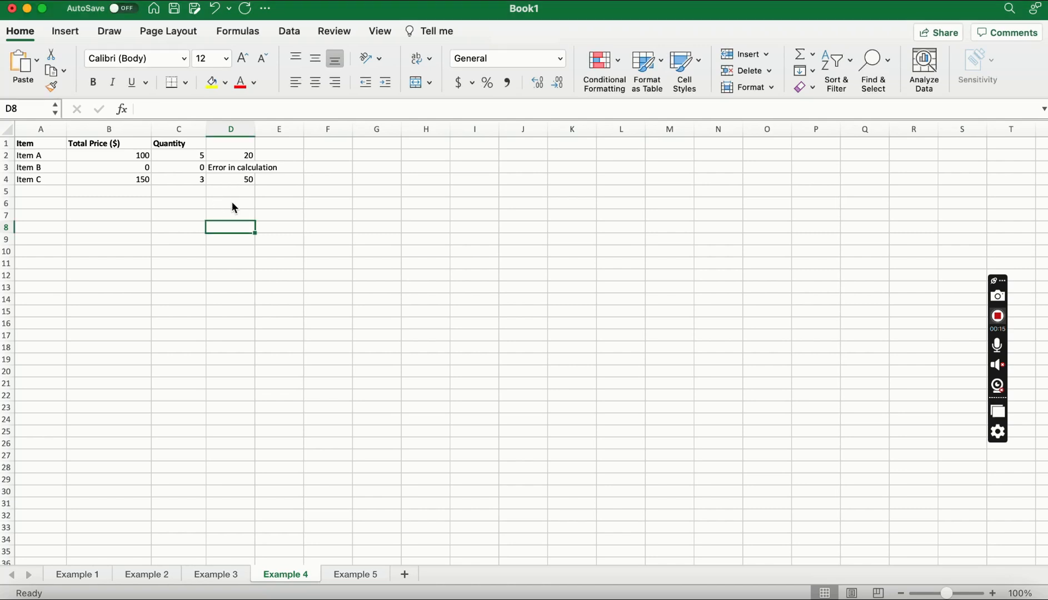
{"action": "double_click", "coordinate": [240, 155]}
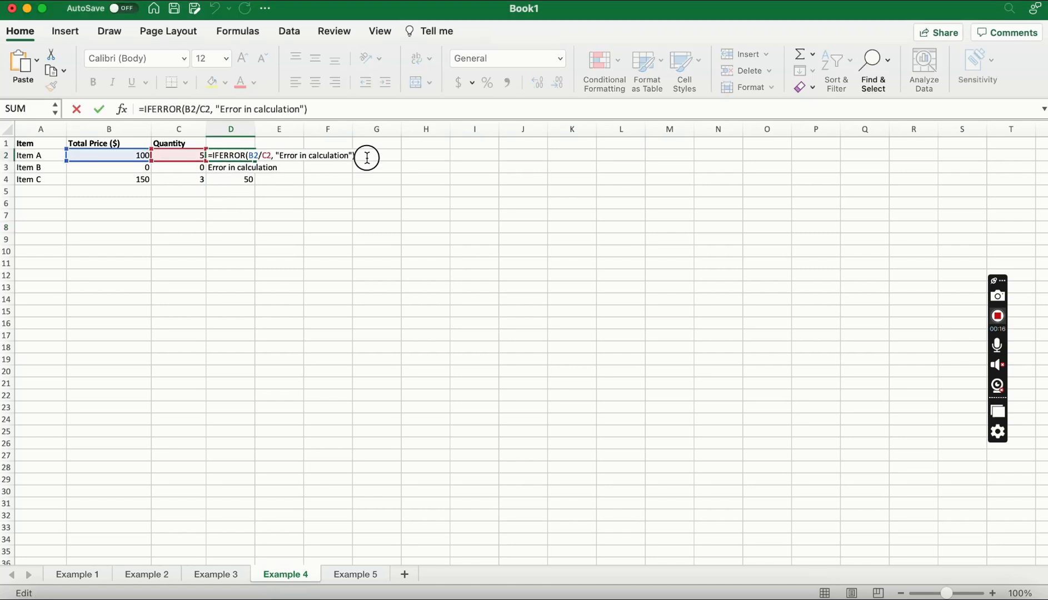
{"action": "left_click_drag", "start_coordinate": [365, 157], "coordinate": [210, 154]}
{"action": "key", "text": "super+c"}
{"action": "left_click", "coordinate": [179, 203]}
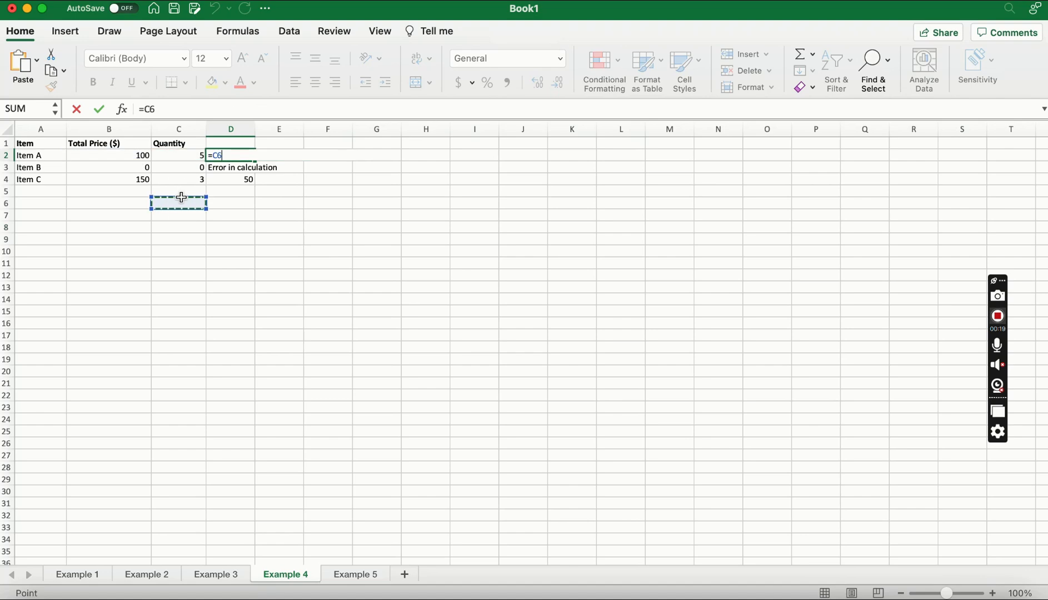
{"action": "left_click", "coordinate": [179, 216]}
{"action": "left_click", "coordinate": [76, 110]}
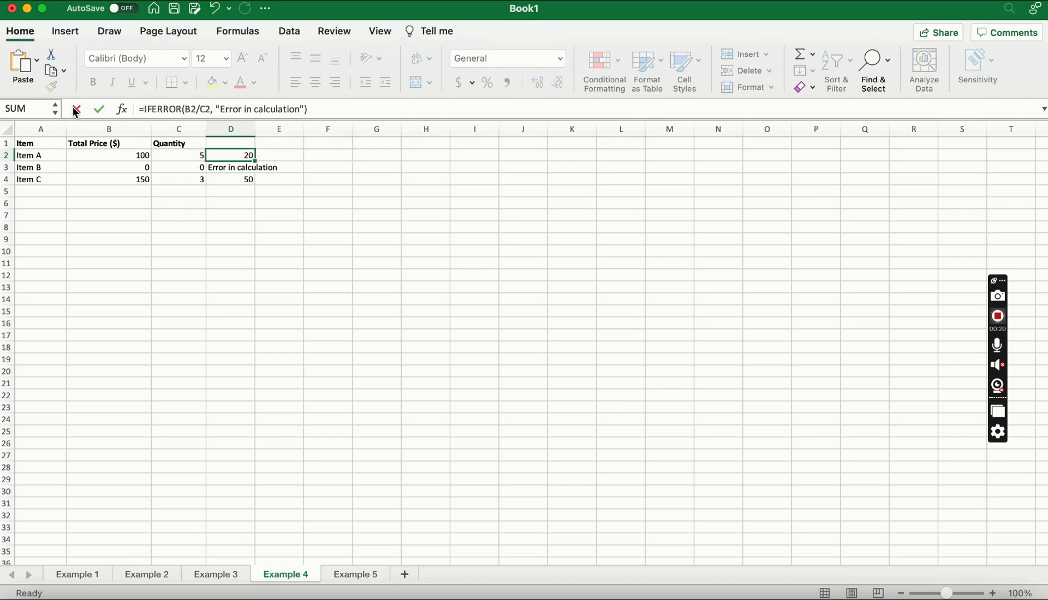
- Enter the copied formula in cell C8 as =IFERROR(B2/C2, "Error in calculation")
{"action": "left_click", "coordinate": [182, 228]}
{"action": "type", "text": "="}
{"action": "key", "text": "super+v"}
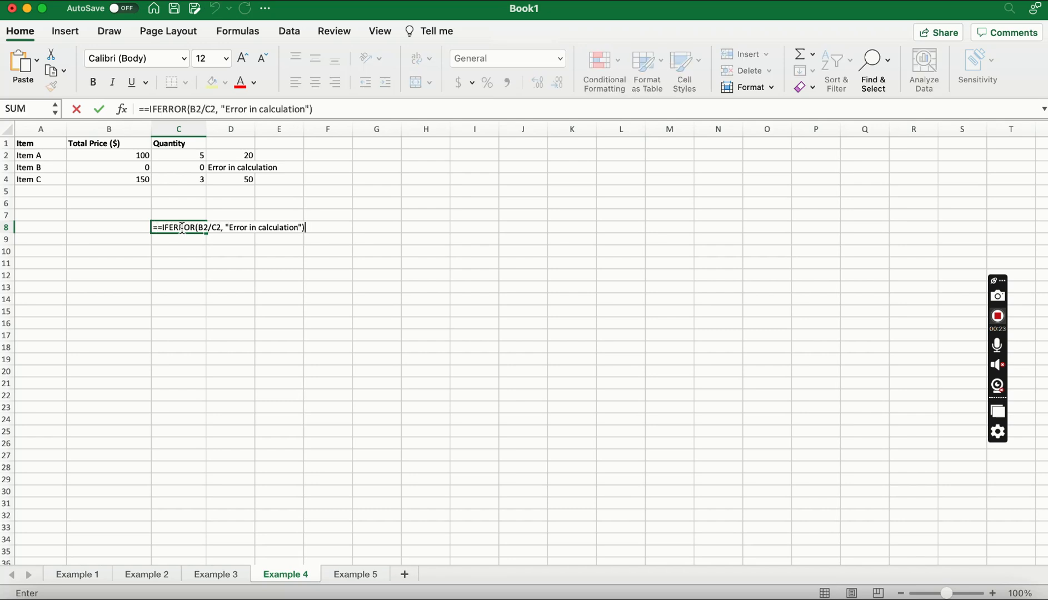
{"action": "left_click", "coordinate": [162, 228]}
{"action": "key", "text": "BackSpace"}
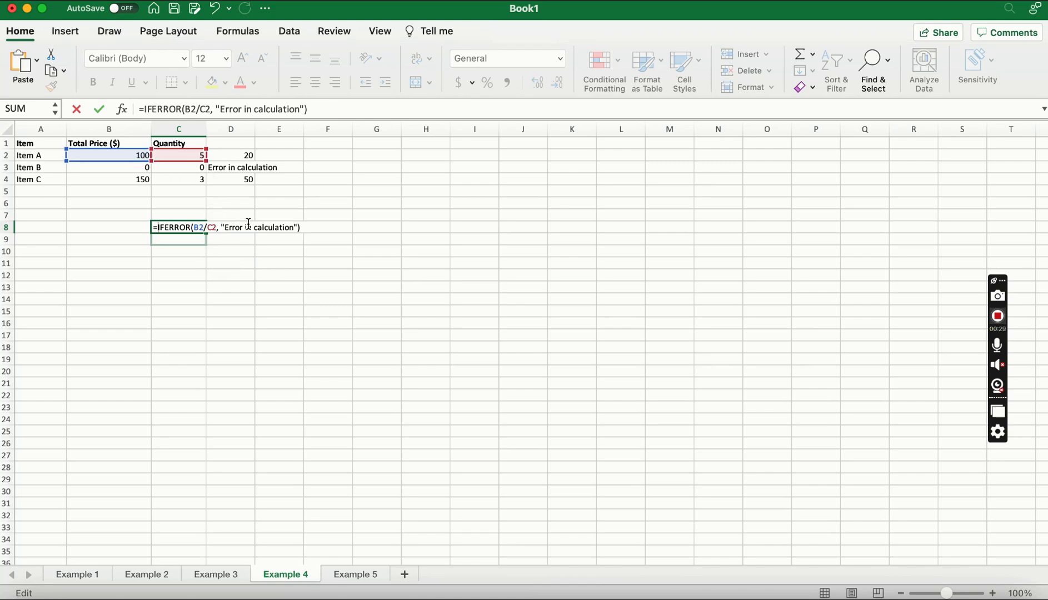
{"action": "key", "text": "Return"}
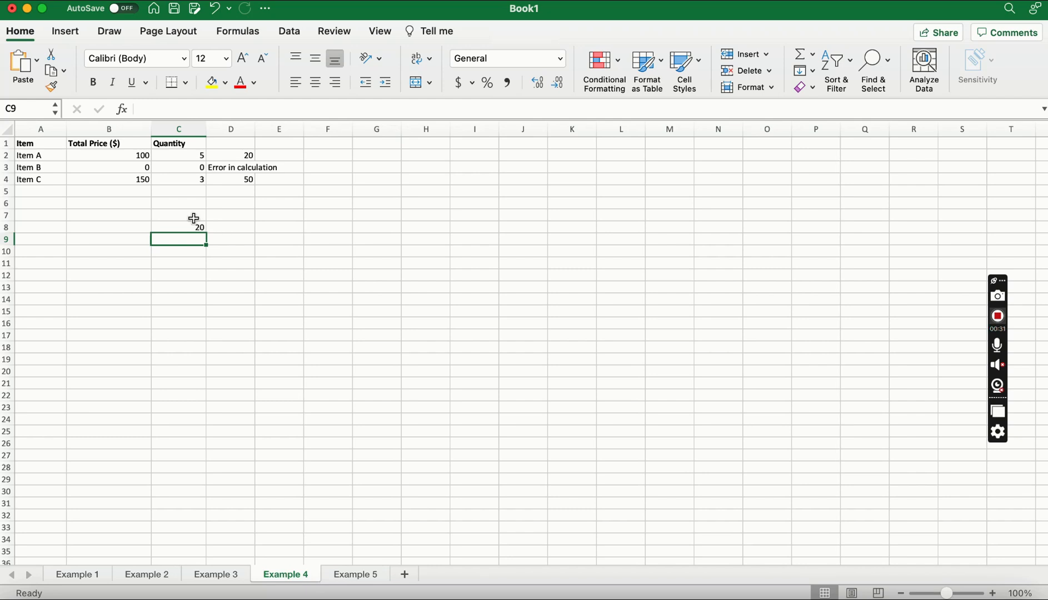
- Clear the formula from cell C8 and check the IFERROR formulas in cells D2 through D4
{"action": "left_click", "coordinate": [241, 158]}
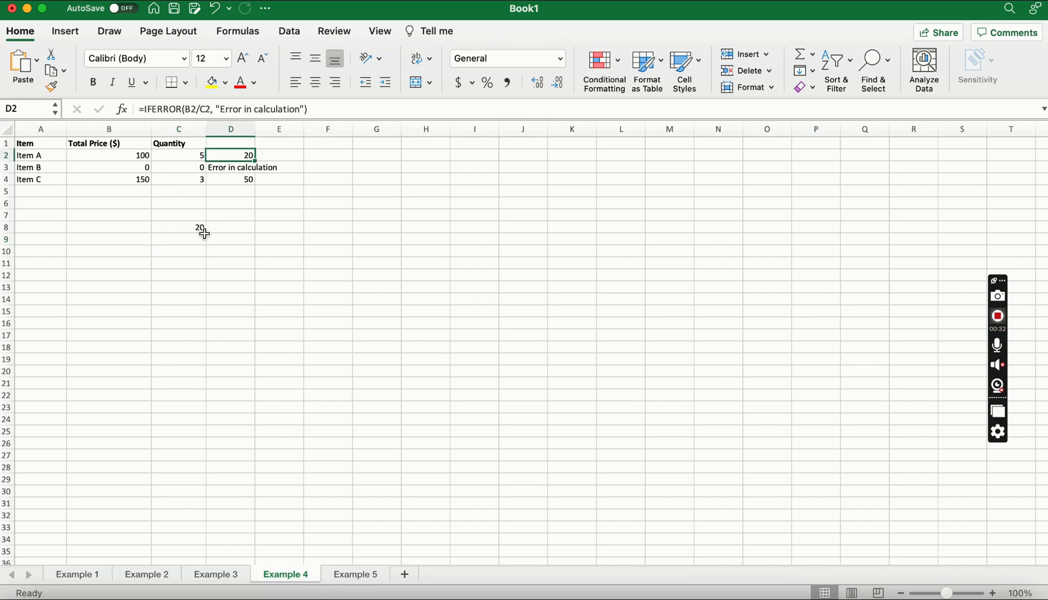
{"action": "left_click", "coordinate": [198, 228]}
{"action": "key", "text": "Delete"}
{"action": "left_click", "coordinate": [247, 156]}
{"action": "left_click", "coordinate": [243, 168]}
{"action": "left_click", "coordinate": [242, 178]}
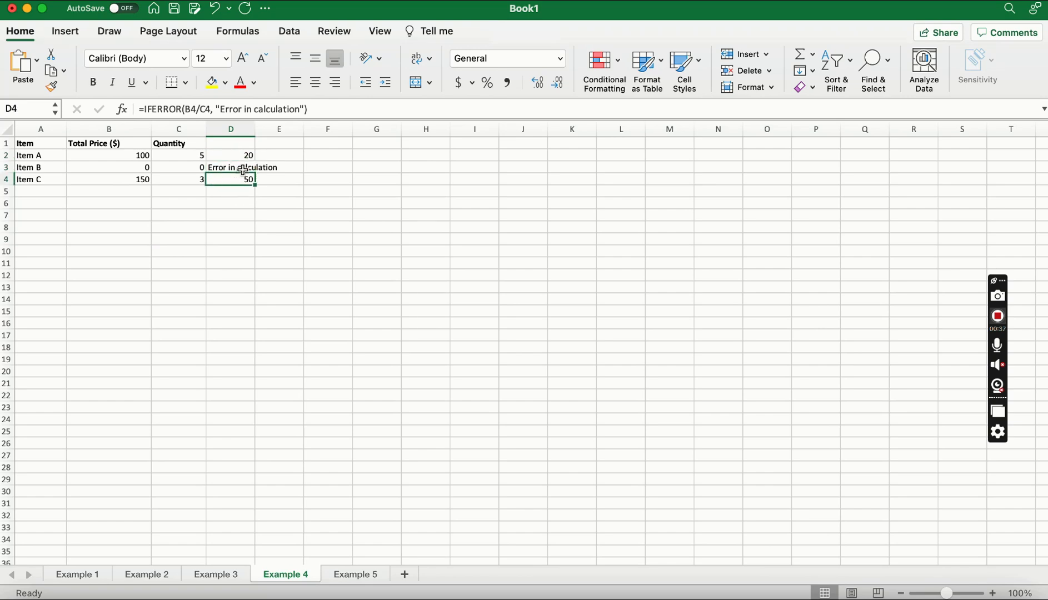
{"action": "left_click", "coordinate": [244, 169]}
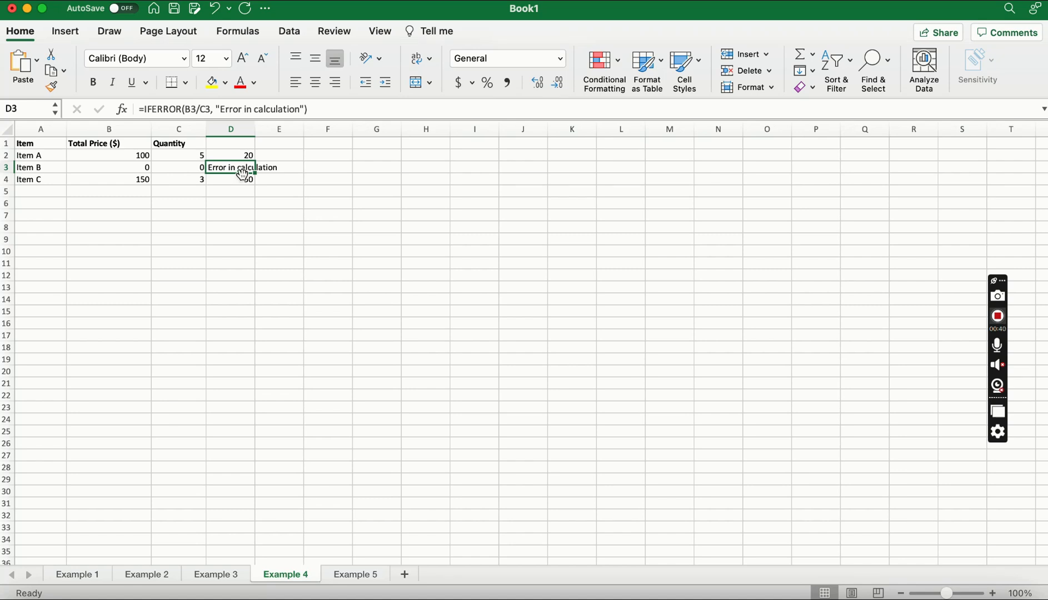
{"action": "left_click", "coordinate": [244, 178]}
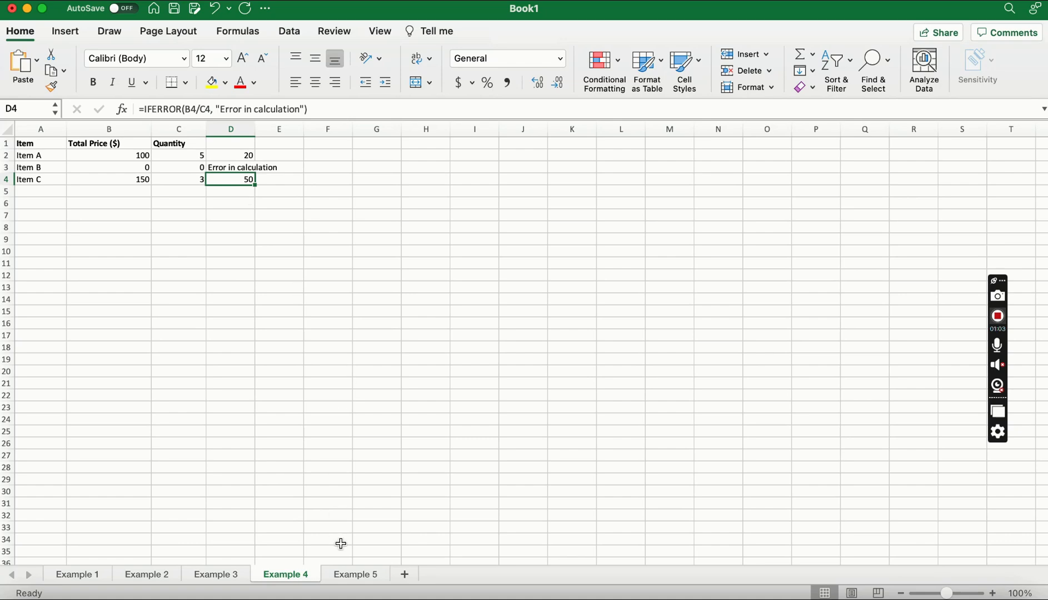
- Switch to the Example 5 sheet and view the formula behind cell B11
{"action": "left_click", "coordinate": [358, 576]}
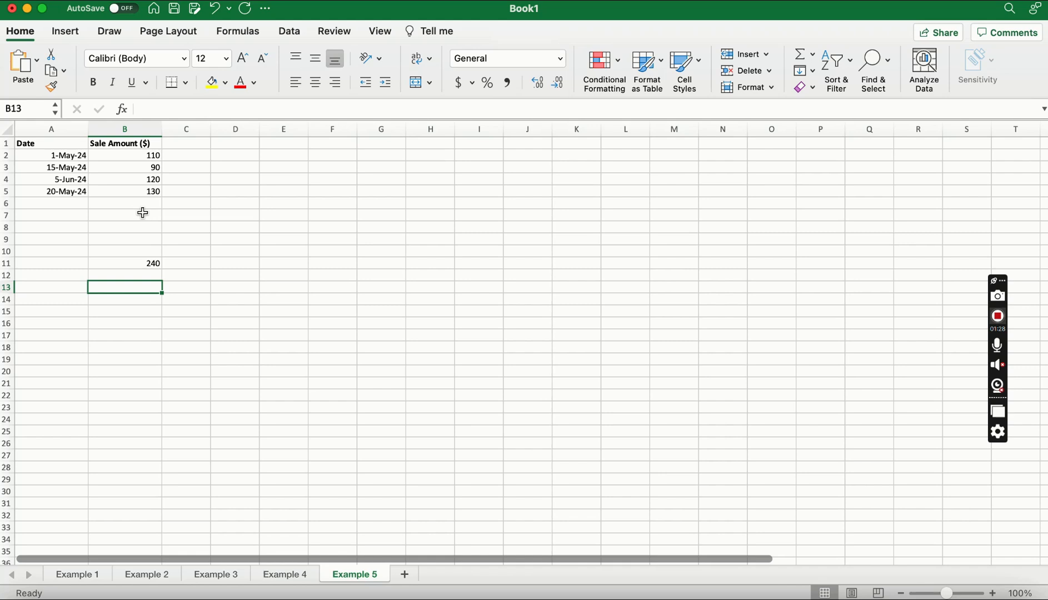
{"action": "left_click", "coordinate": [137, 265]}
{"action": "left_click", "coordinate": [137, 276]}
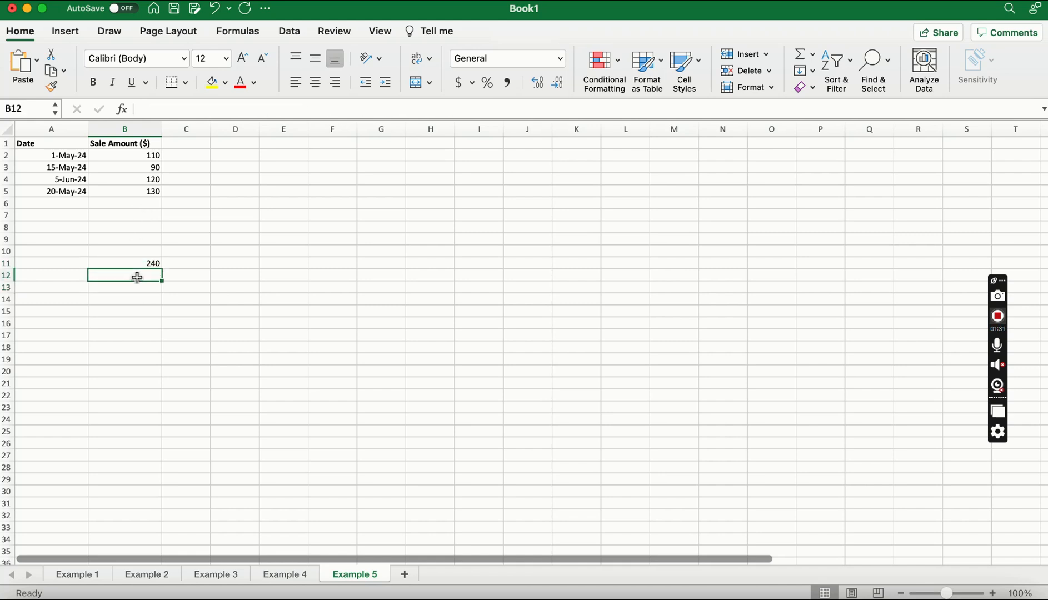
{"action": "double_click", "coordinate": [149, 276]}
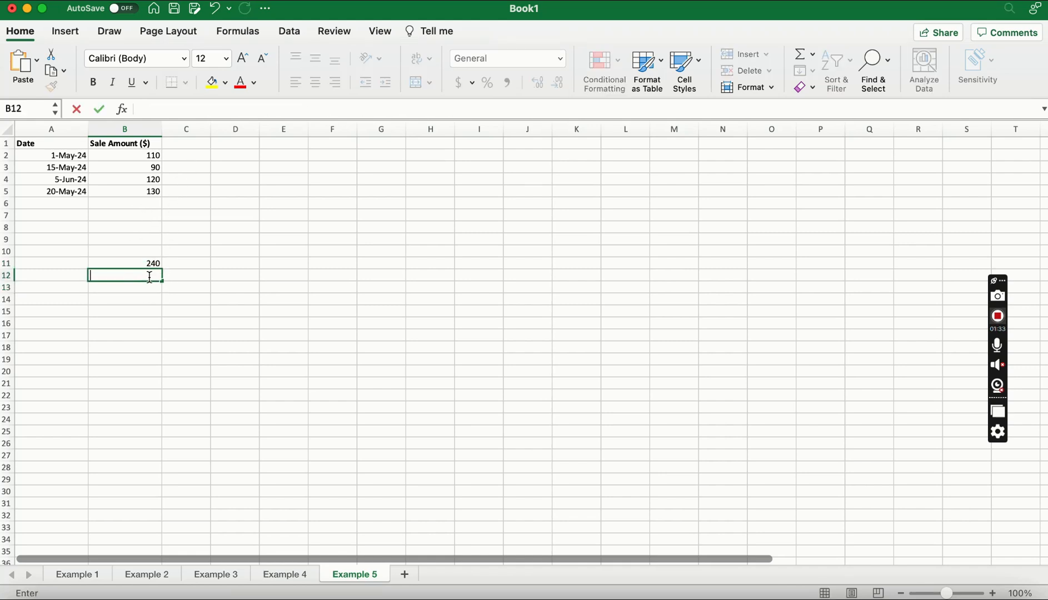
{"action": "type", "text": "="}
{"action": "left_click", "coordinate": [144, 263]}
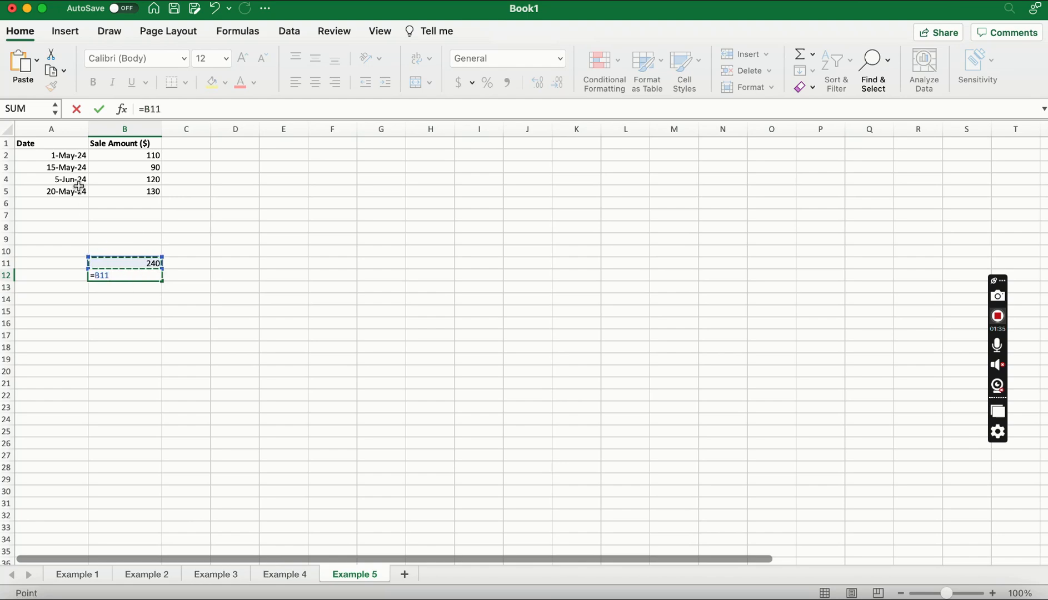
{"action": "left_click", "coordinate": [77, 109]}
- Try to copy the SUMIFS formula text from cell B11, and undo the accidental overwrite of that cell
{"action": "left_click", "coordinate": [134, 262]}
{"action": "double_click", "coordinate": [134, 263]}
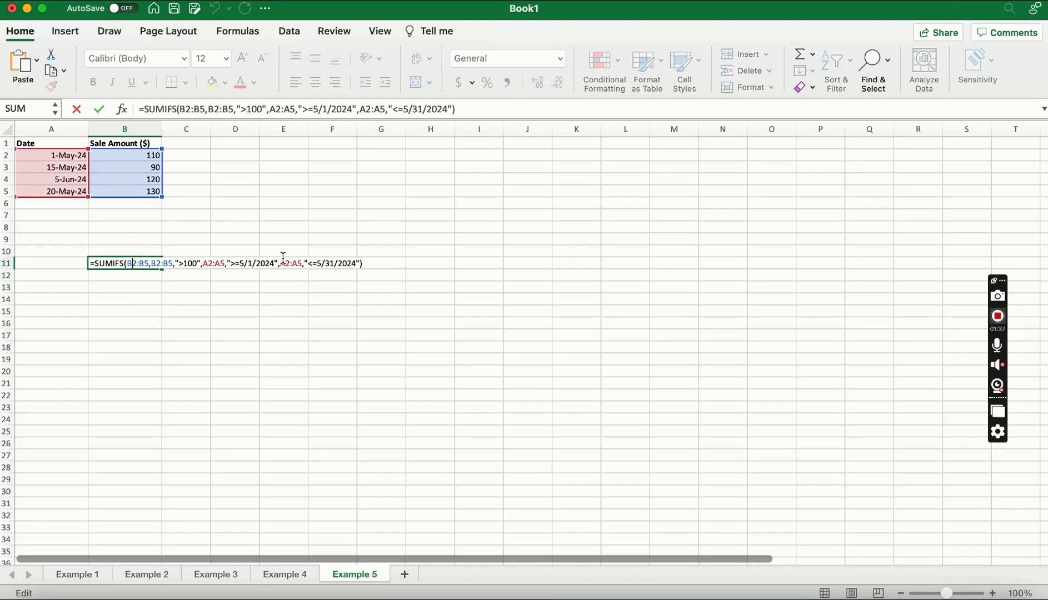
{"action": "left_click_drag", "start_coordinate": [365, 263], "coordinate": [92, 262]}
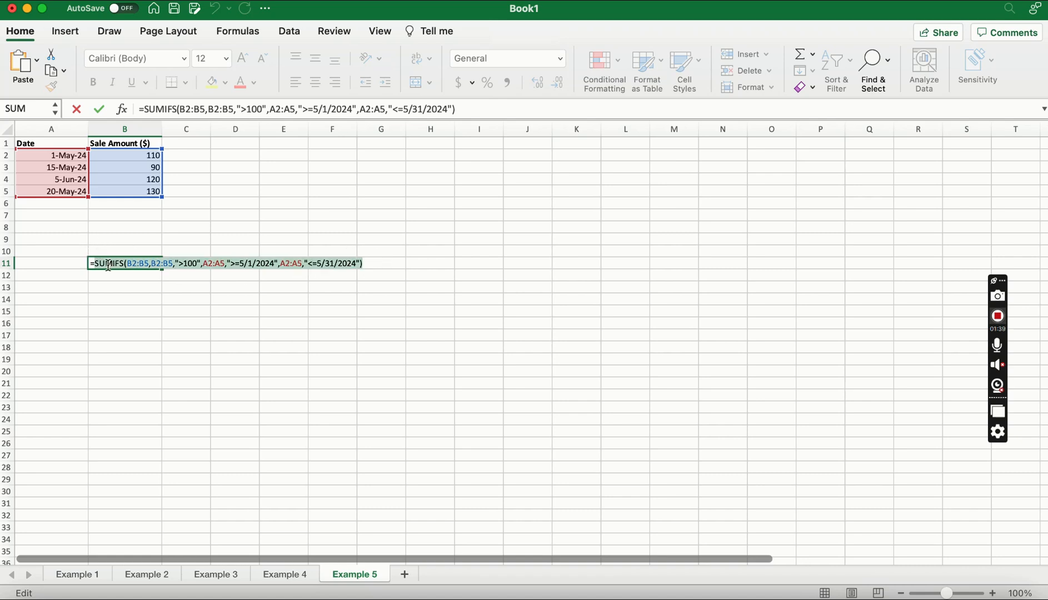
{"action": "type", "text": "="}
{"action": "left_click", "coordinate": [114, 281]}
{"action": "key", "text": "Return"}
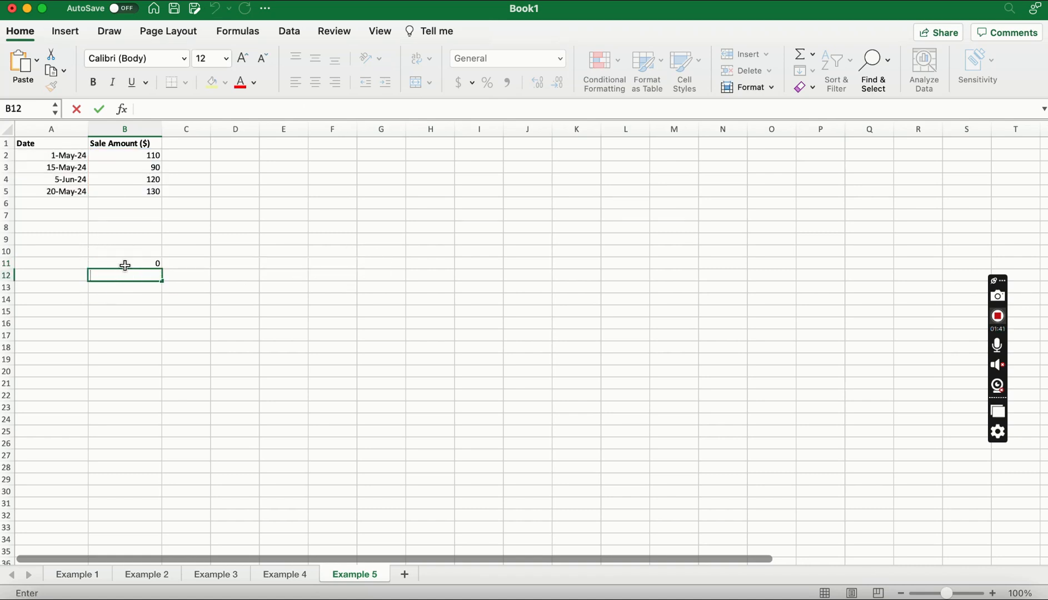
{"action": "key", "text": "Escape"}
{"action": "left_click", "coordinate": [129, 259]}
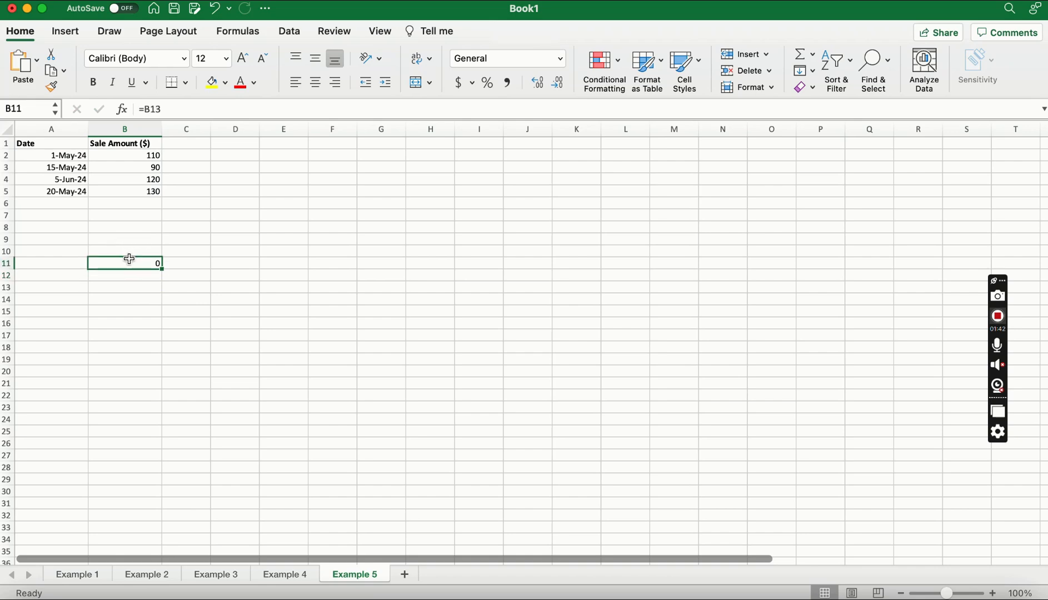
{"action": "key", "text": "super+z"}
- Copy the full SUMIFS formula text from cell B11 and leave the cell without changing its formula
{"action": "double_click", "coordinate": [129, 261]}
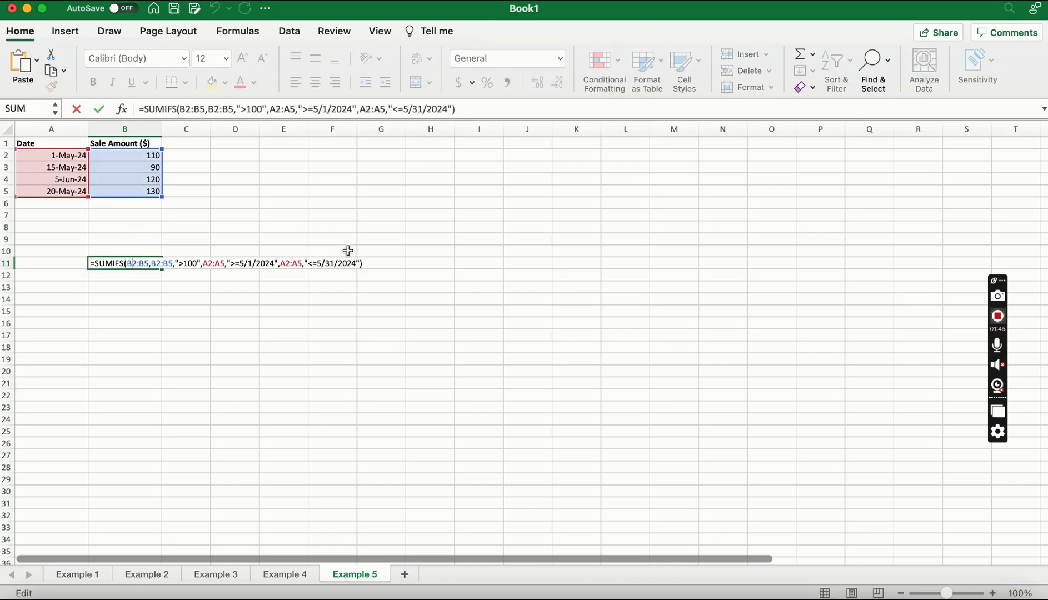
{"action": "left_click_drag", "start_coordinate": [379, 262], "coordinate": [87, 260]}
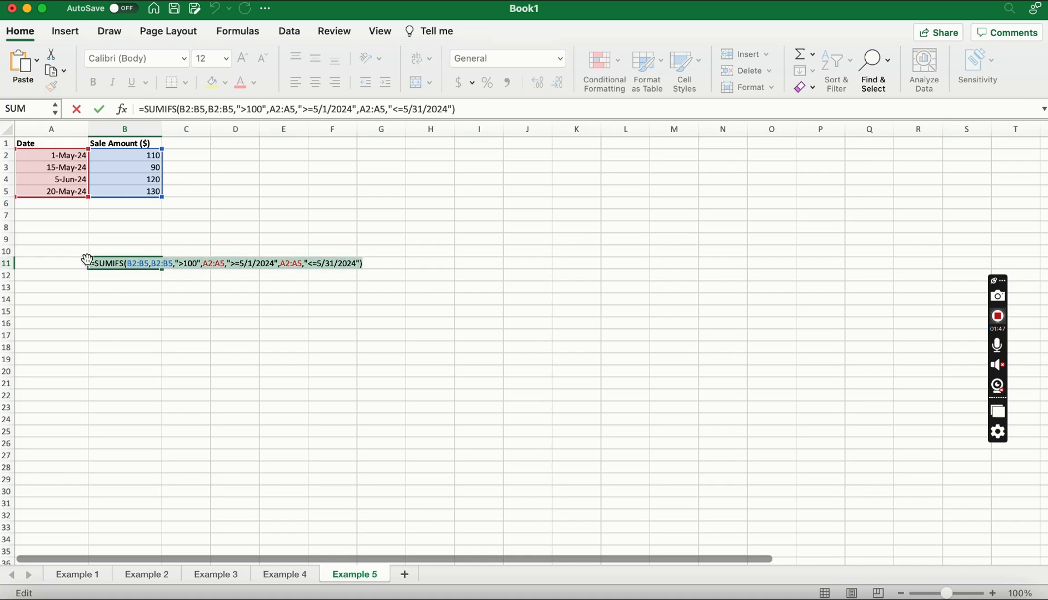
{"action": "left_click", "coordinate": [136, 288]}
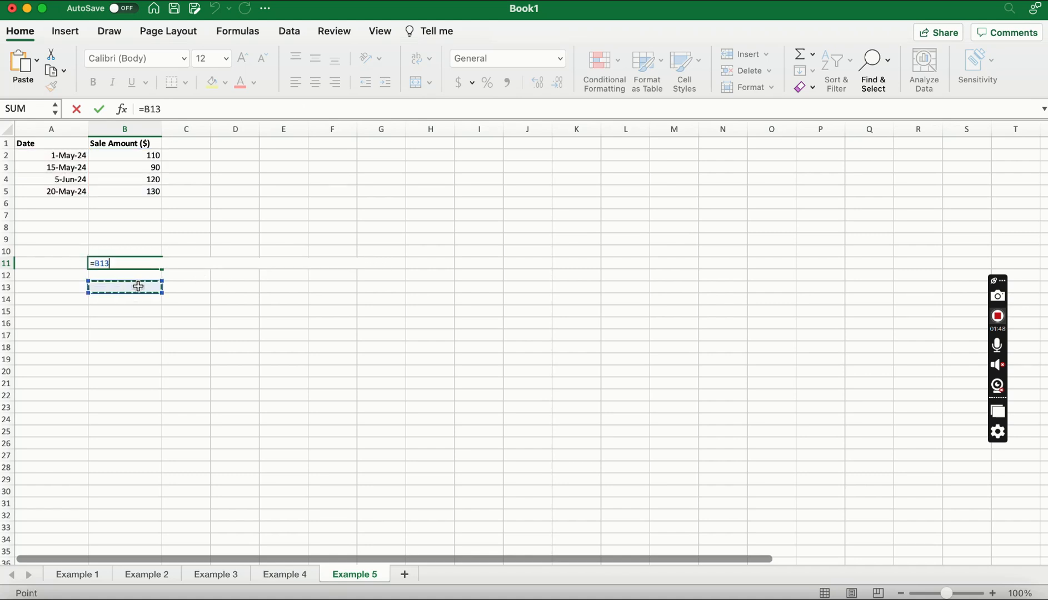
{"action": "left_click", "coordinate": [79, 110]}
- Enter the copied formula in cell B12 as =SUMIFS(B2:B5,B2:B5,">100",A2:A5,">=5/1/2024",A2:A5,"<=5/31/2024")
{"action": "double_click", "coordinate": [138, 282]}
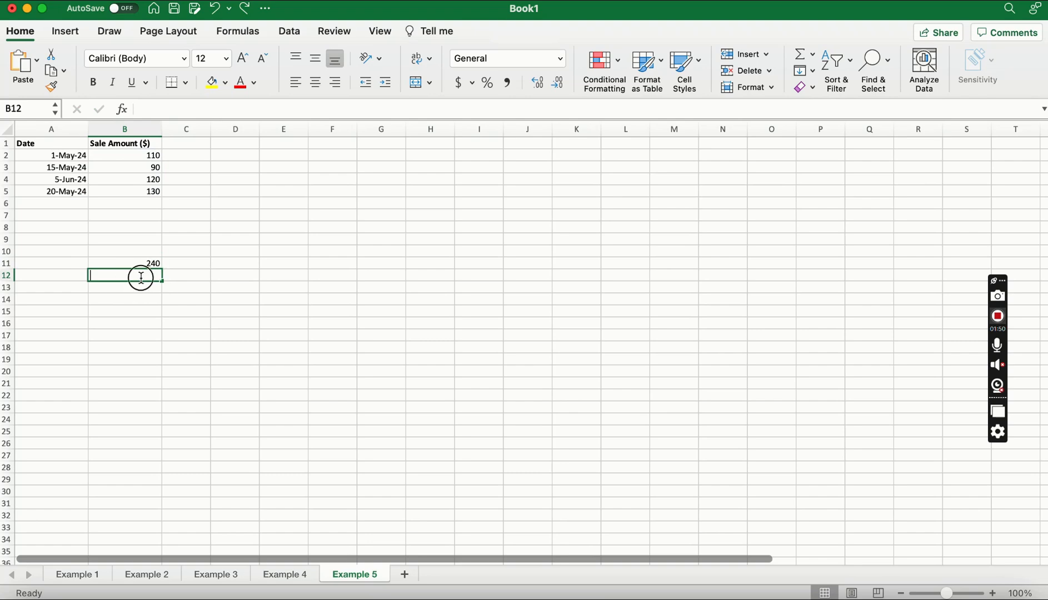
{"action": "key", "text": "super+v"}
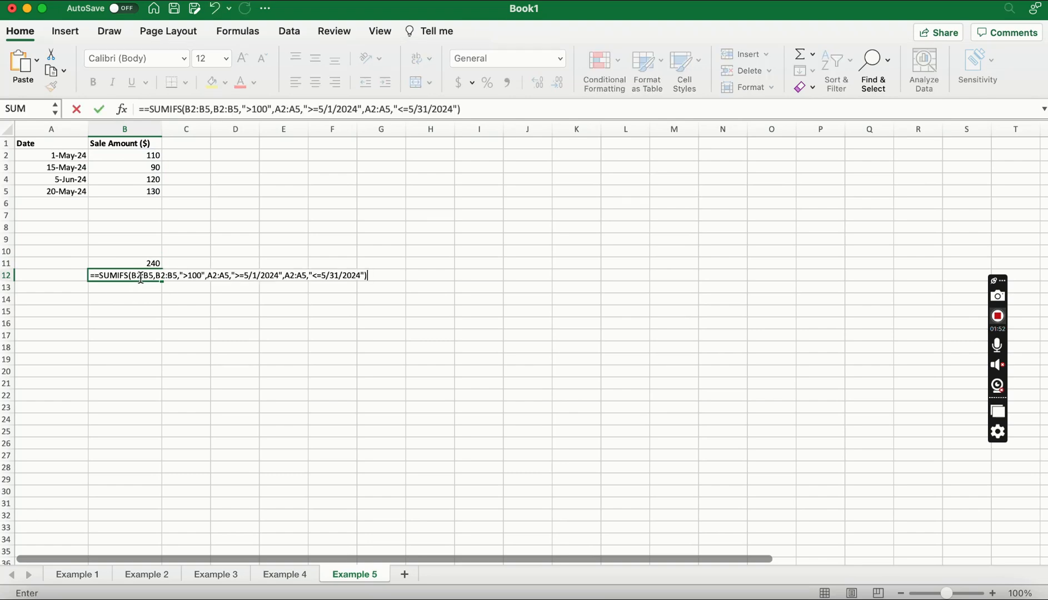
{"action": "left_click", "coordinate": [97, 276]}
{"action": "key", "text": "BackSpace"}
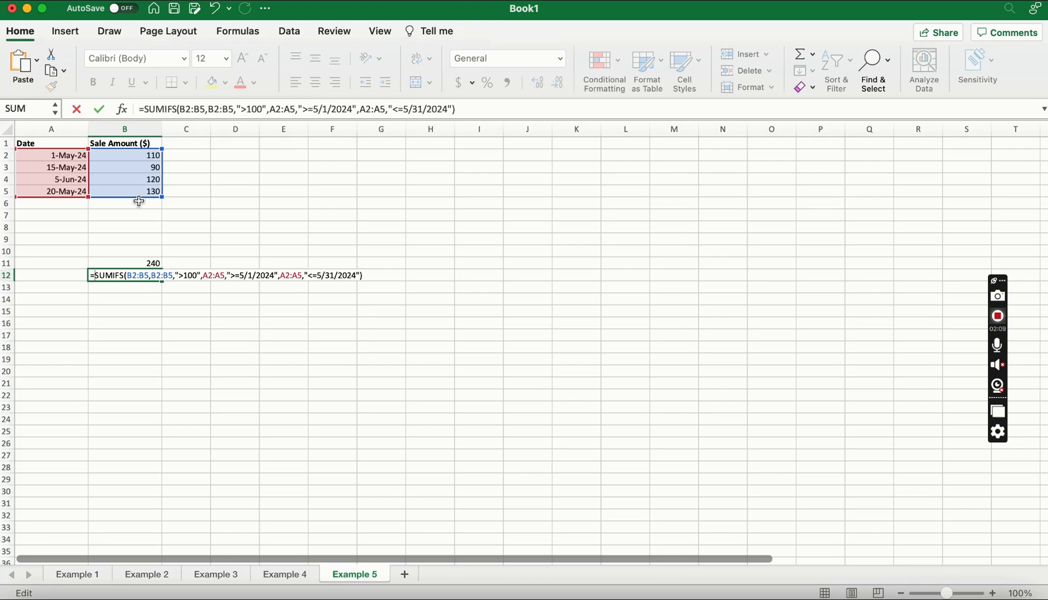
{"action": "key", "text": "Return"}
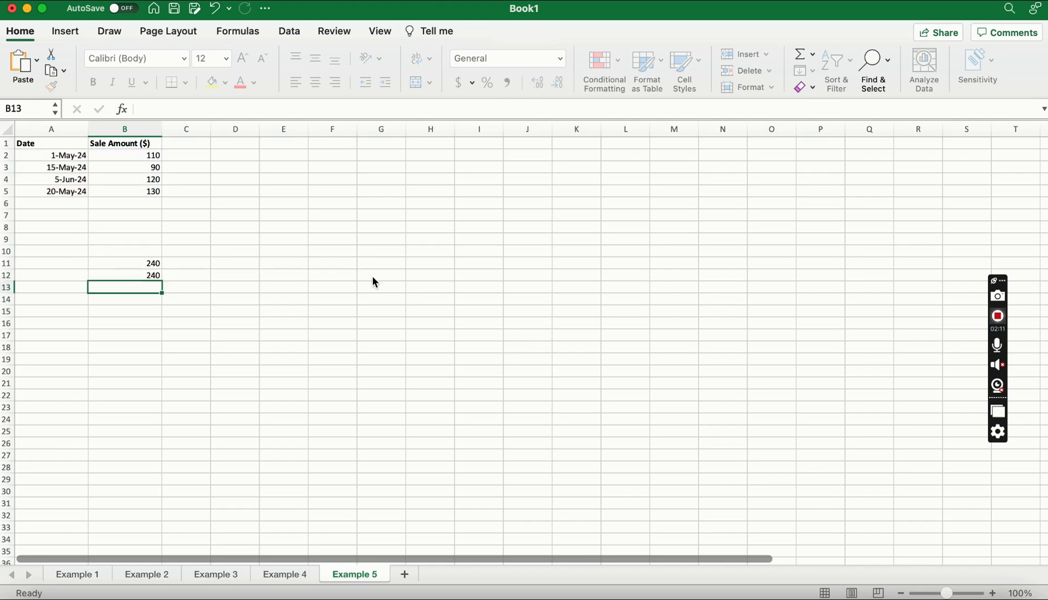